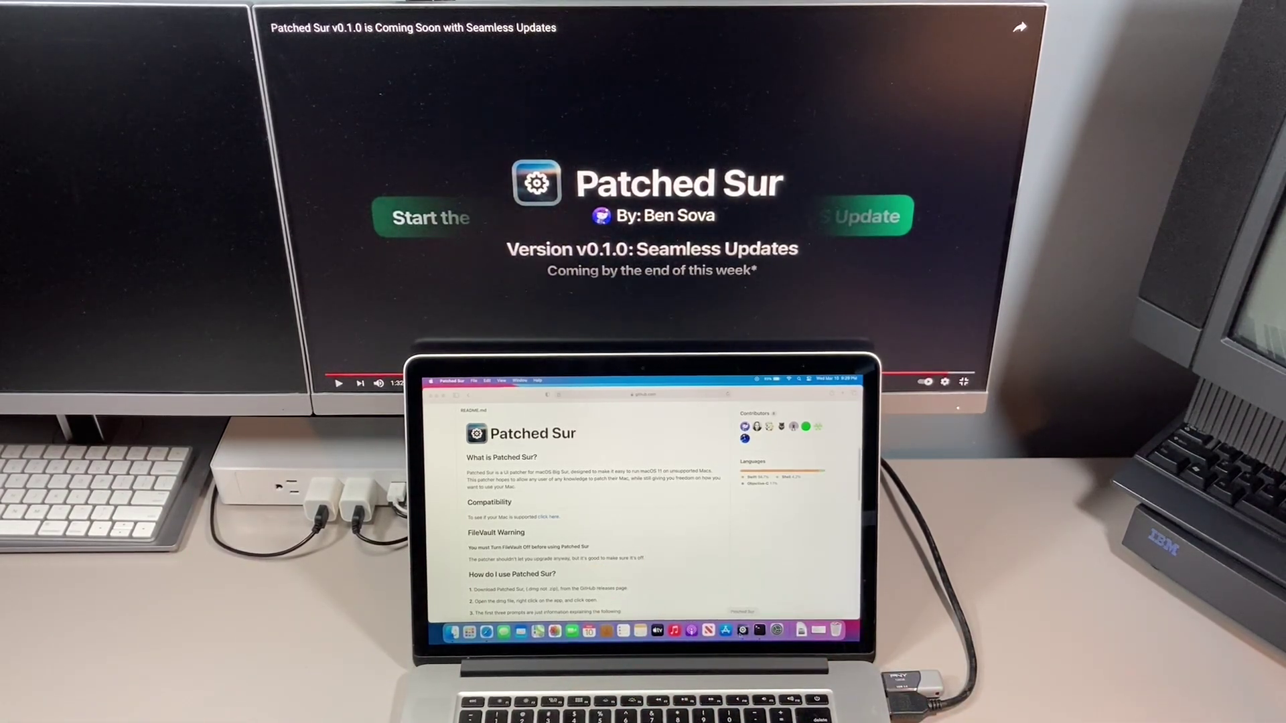
Launch the Patched Sur app from its Dock icon.
left_click(742, 631)
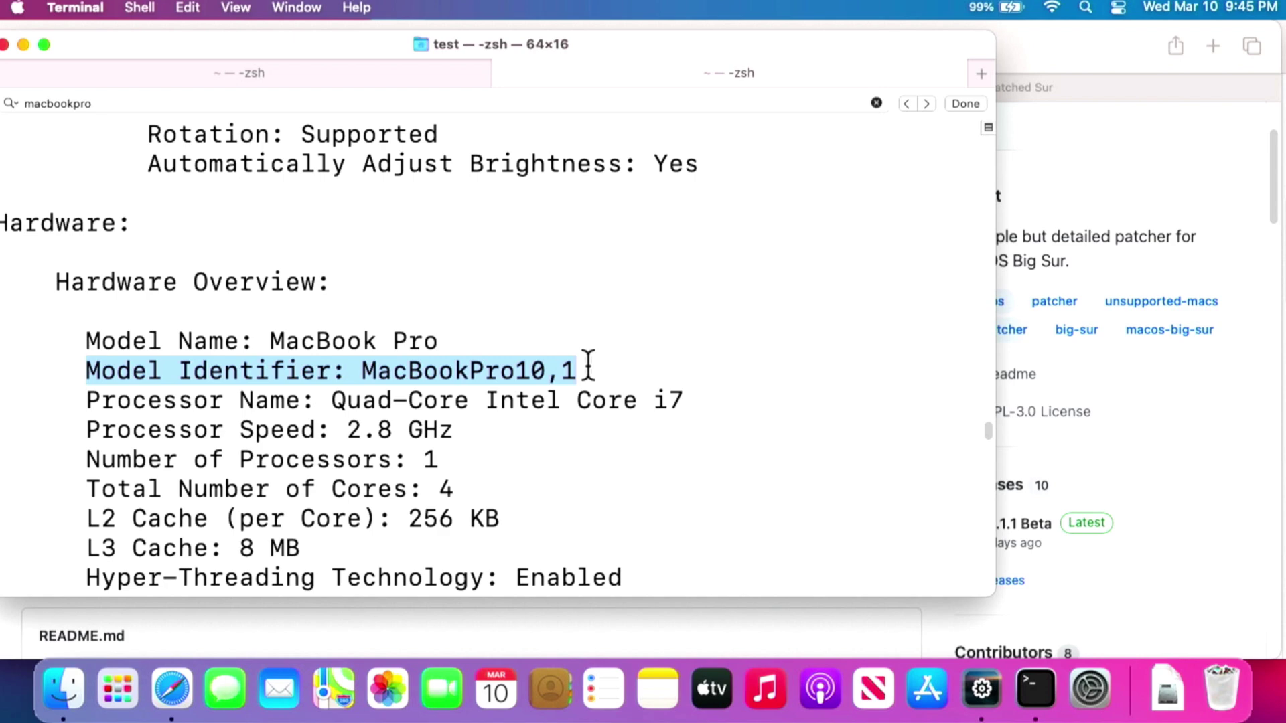
Switch to the second Terminal tab showing sw_vers output for macOS 11.0.1 (20B29).
left_click(79, 82)
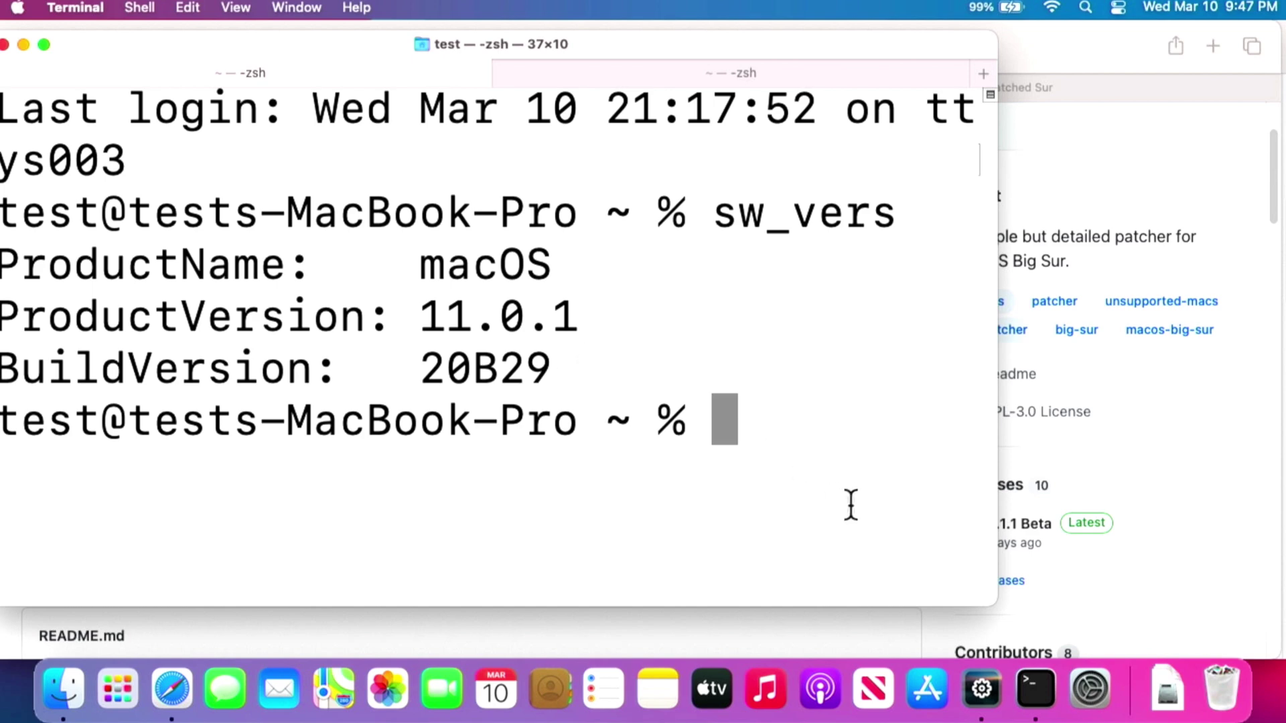
Centre the Patched Sur window and confirm the app is in Applications before closing Finder.
left_click(982, 698)
left_click_drag(797, 39, 697, 194)
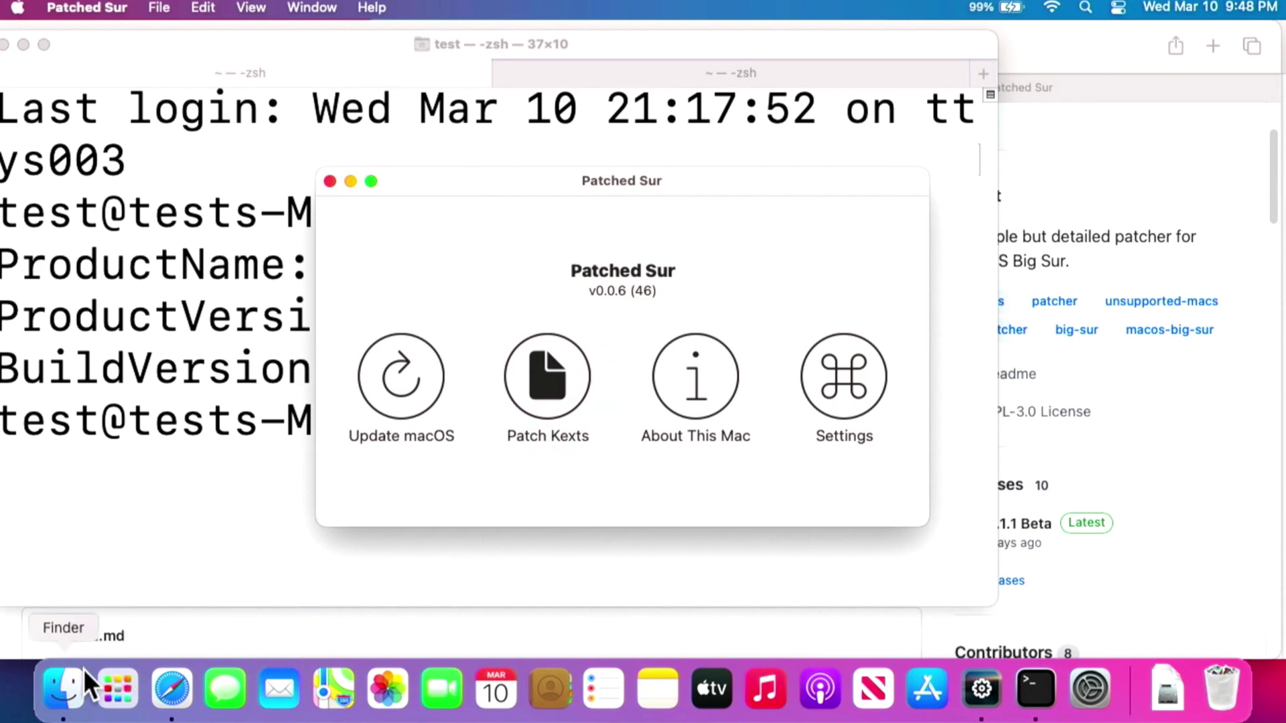
left_click(66, 680)
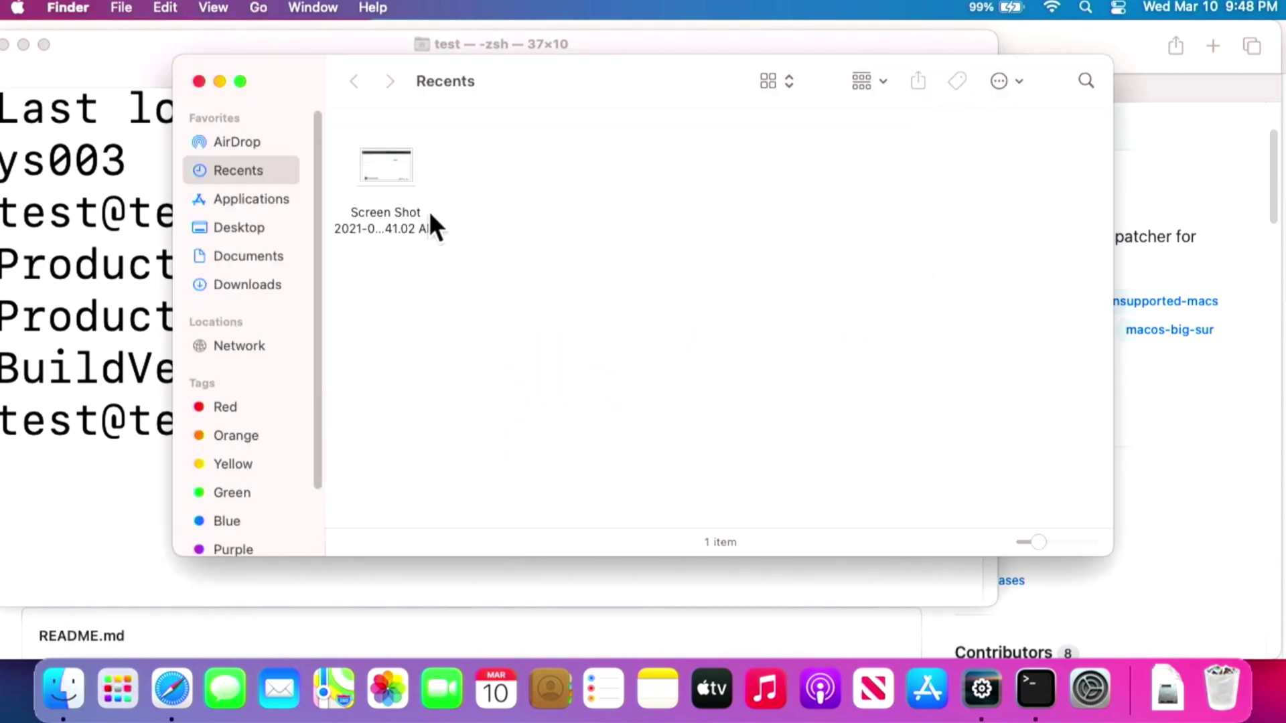
left_click(270, 201)
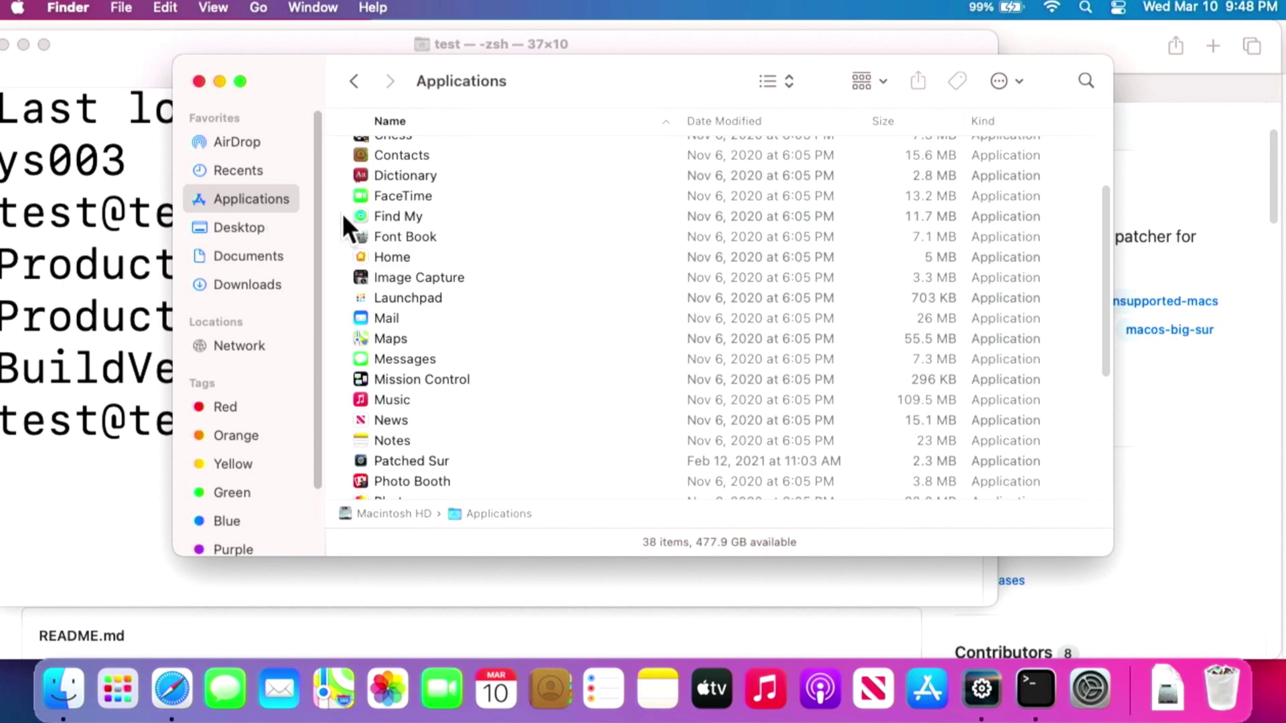
left_click(414, 459)
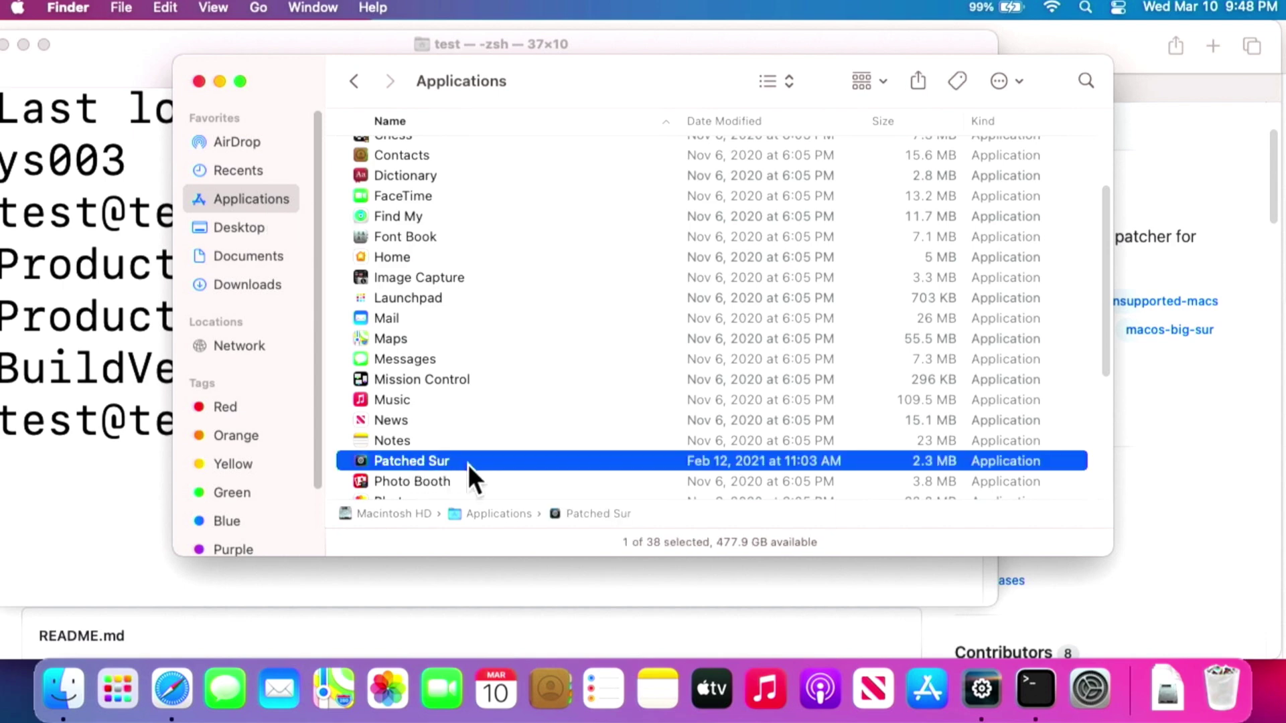
left_click(199, 82)
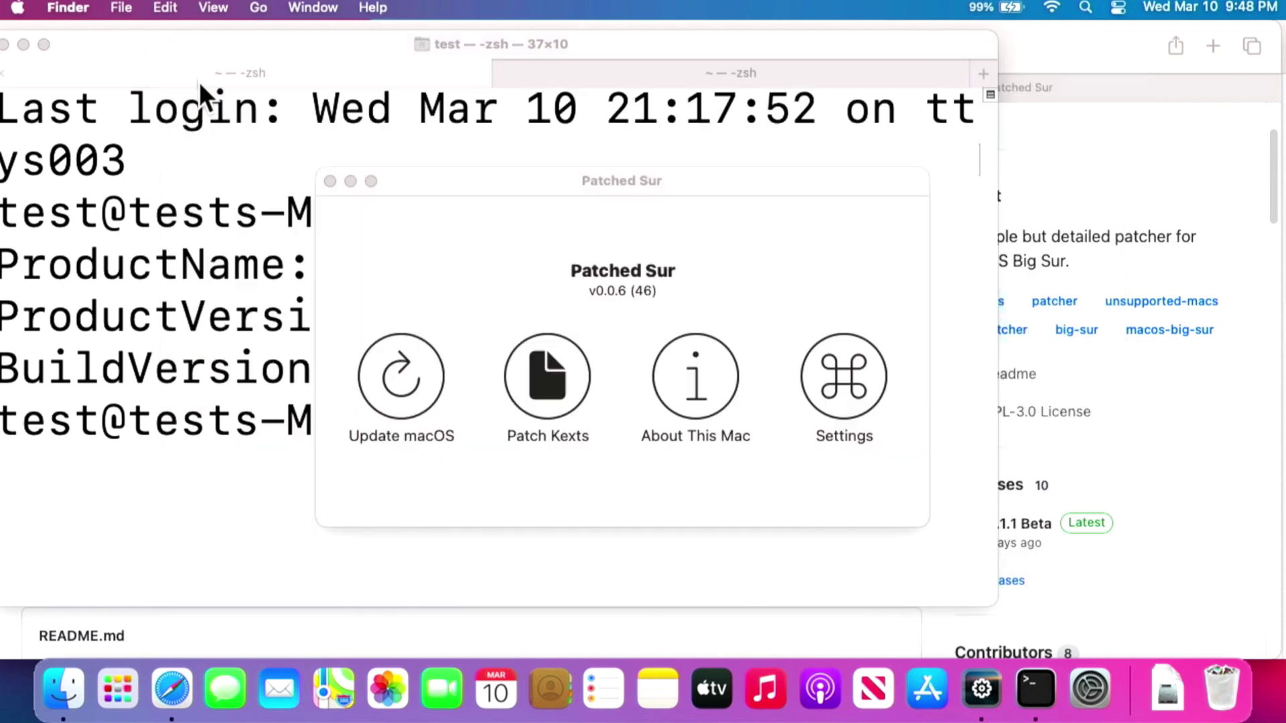
left_click(505, 264)
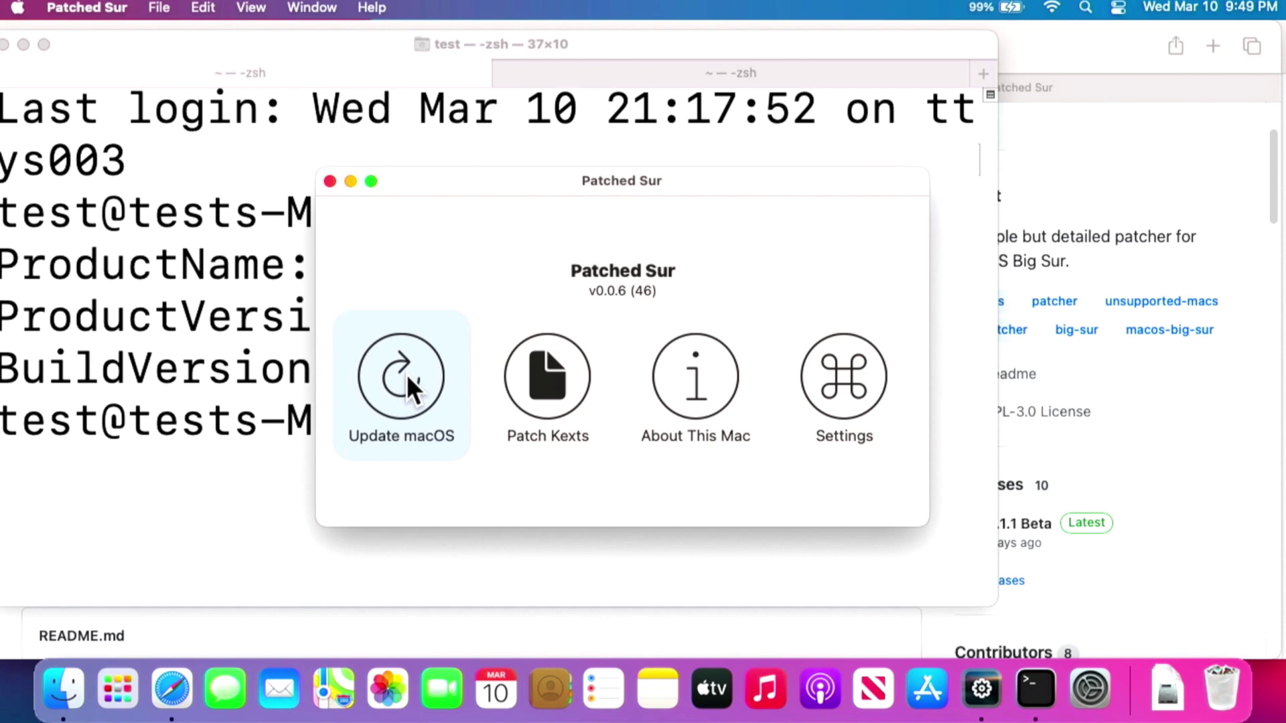
Check for updates with Update macOS and download the Patched Sur v0.1.1 Beta update.
left_click(407, 376)
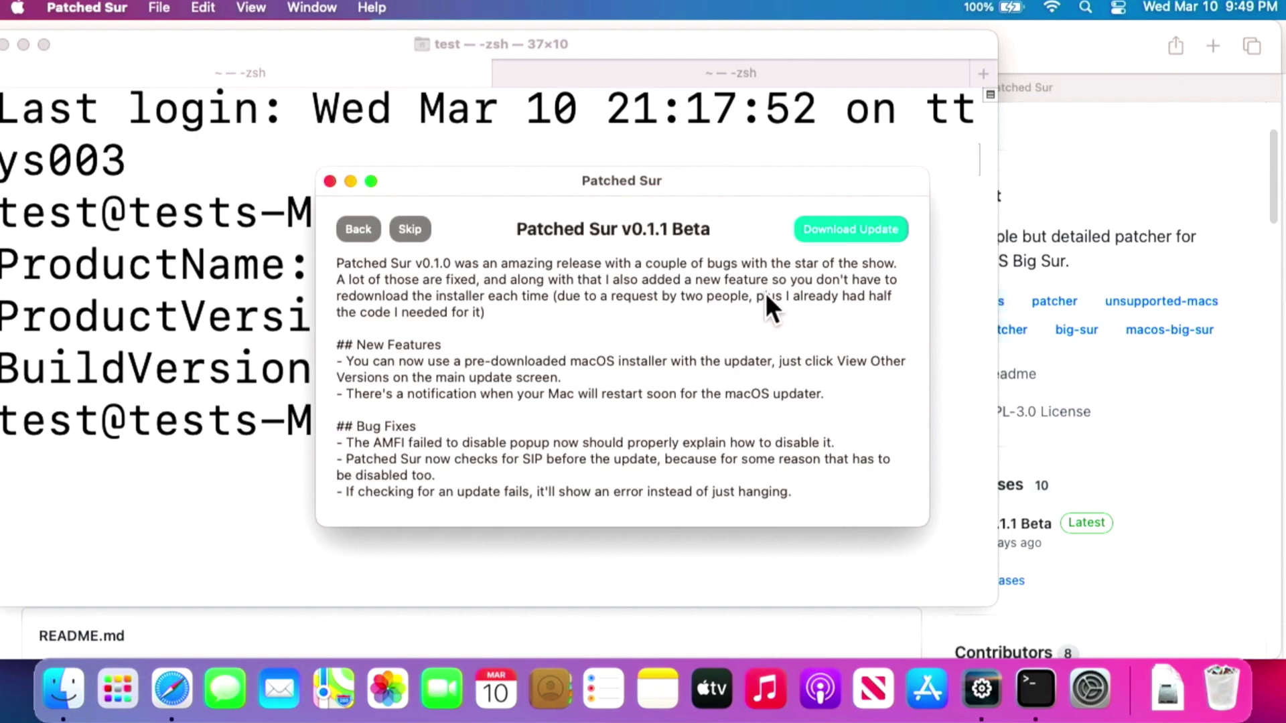
left_click(836, 223)
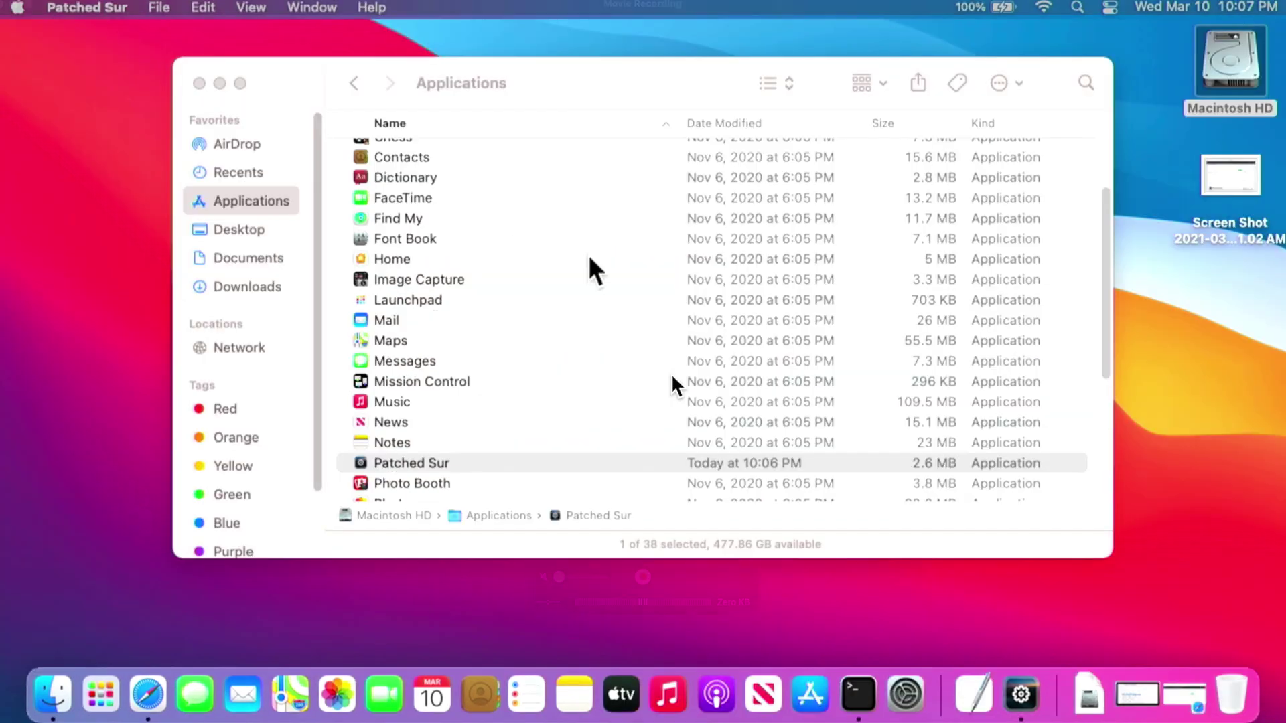
Relaunch the updated Patched Sur from Applications and open the macOS 11.2.3 release notes.
double_click(414, 464)
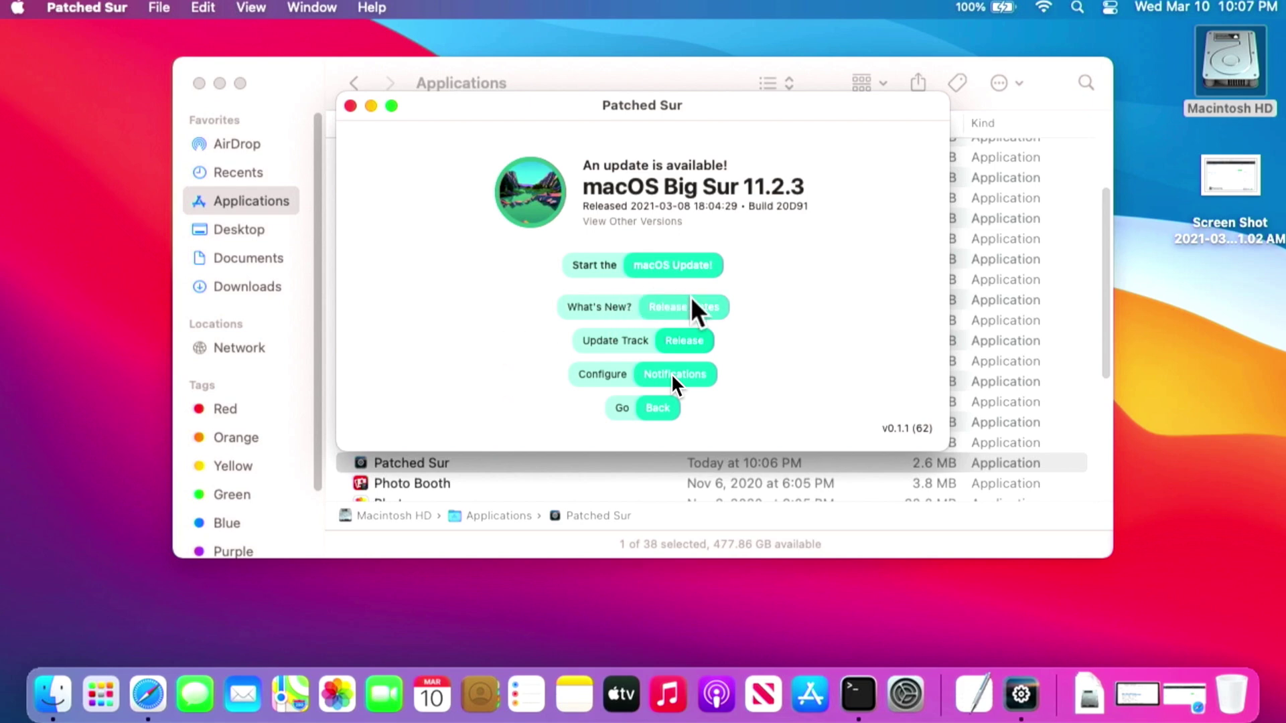
left_click(709, 320)
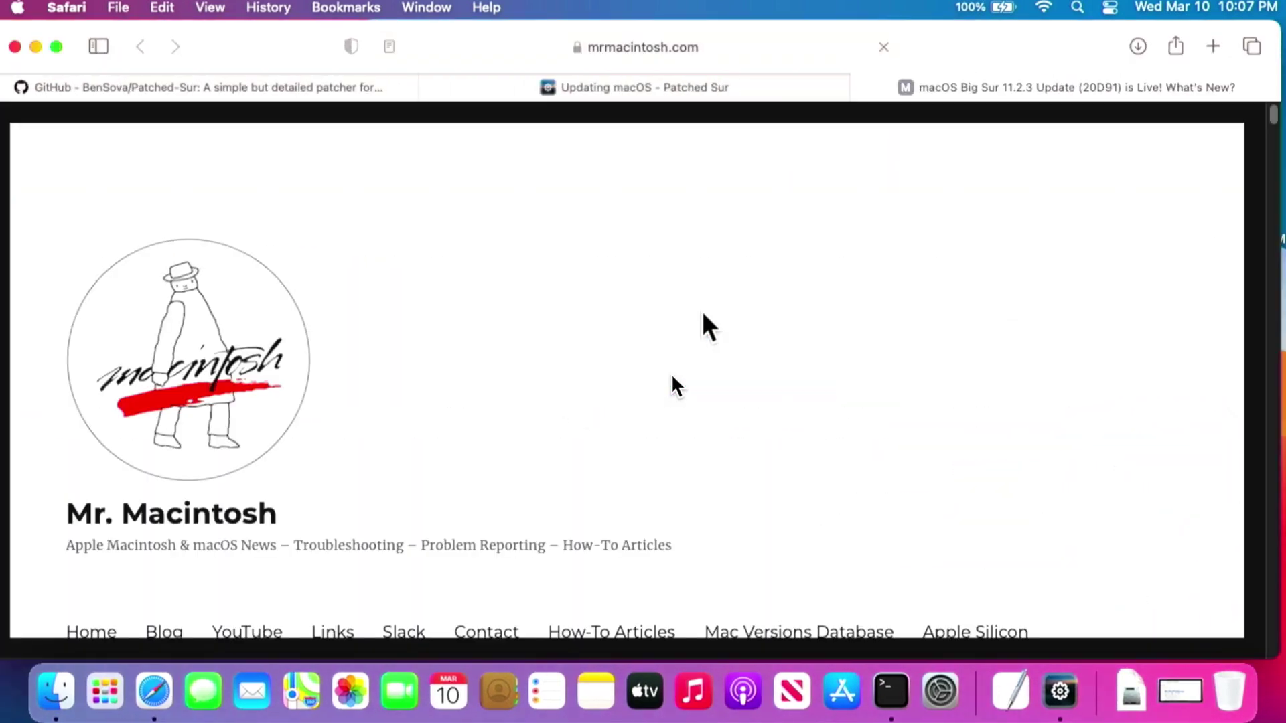
Read through the Mr. Macintosh macOS Big Sur 11.2.3 article, then minimize Safari.
scroll(670, 381, "down", 10)
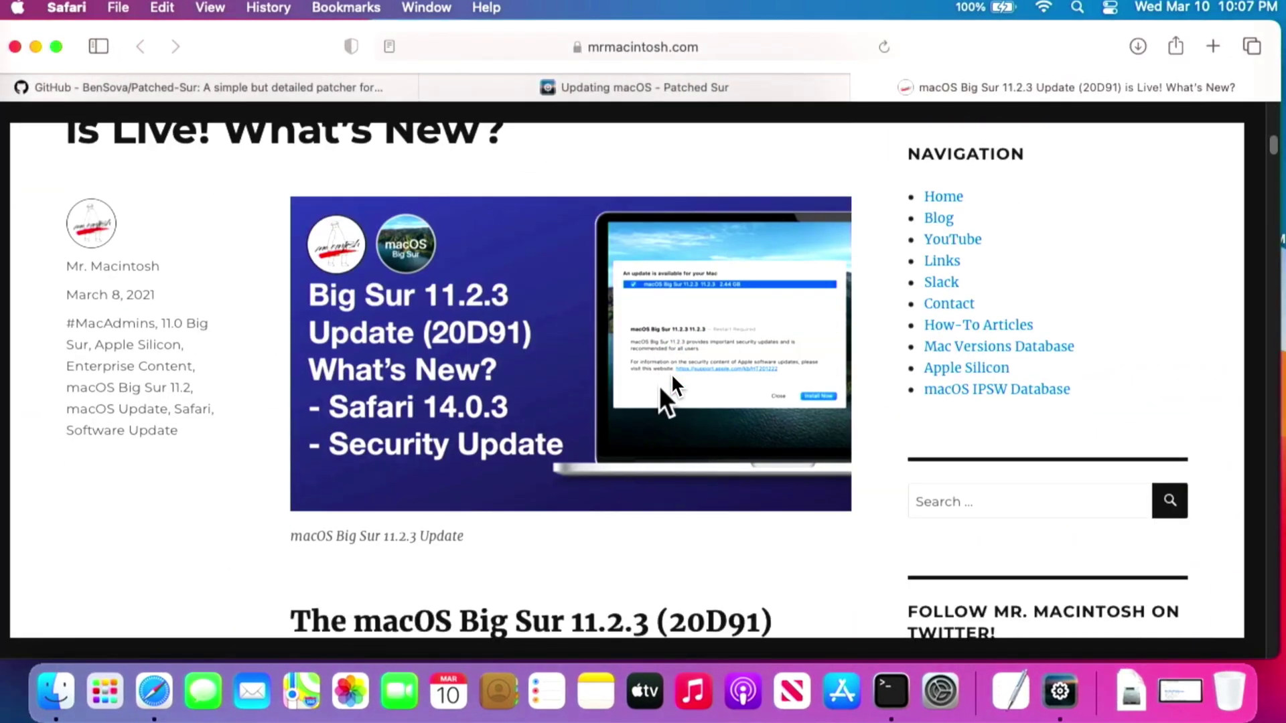
scroll(672, 386, "down", 5)
scroll(672, 386, "down", 3)
scroll(665, 395, "down", 5)
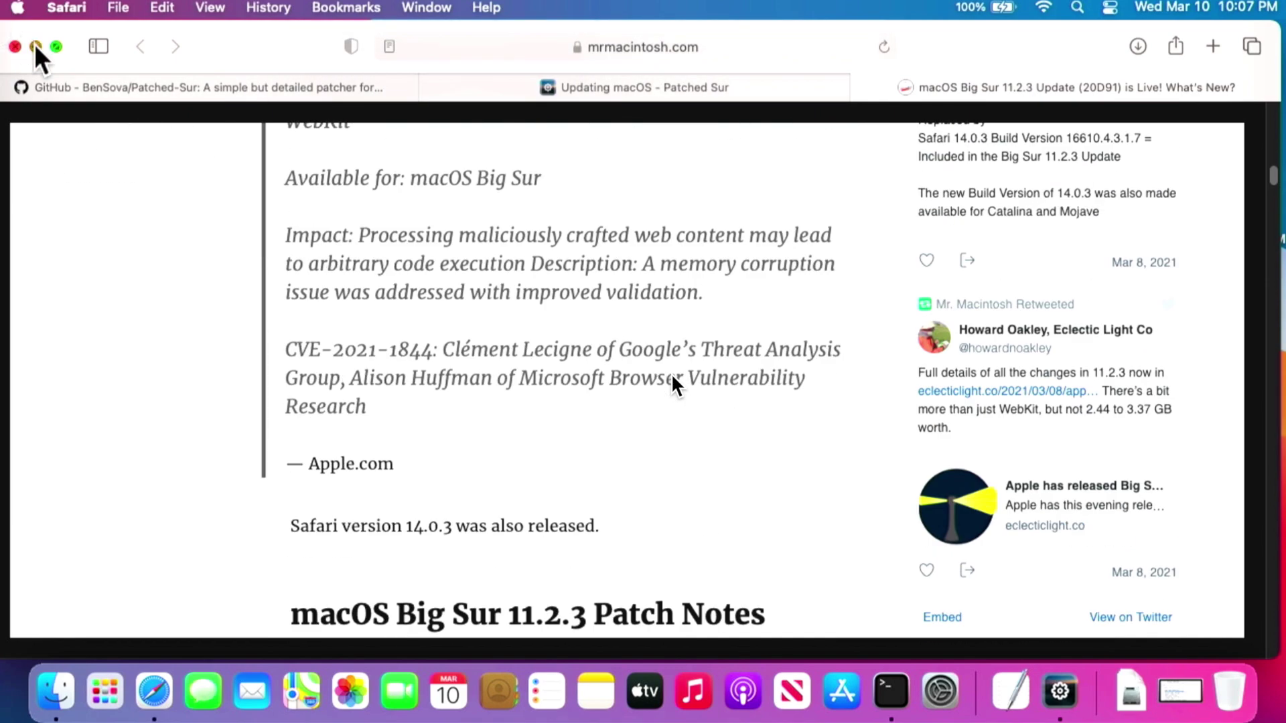
left_click(36, 46)
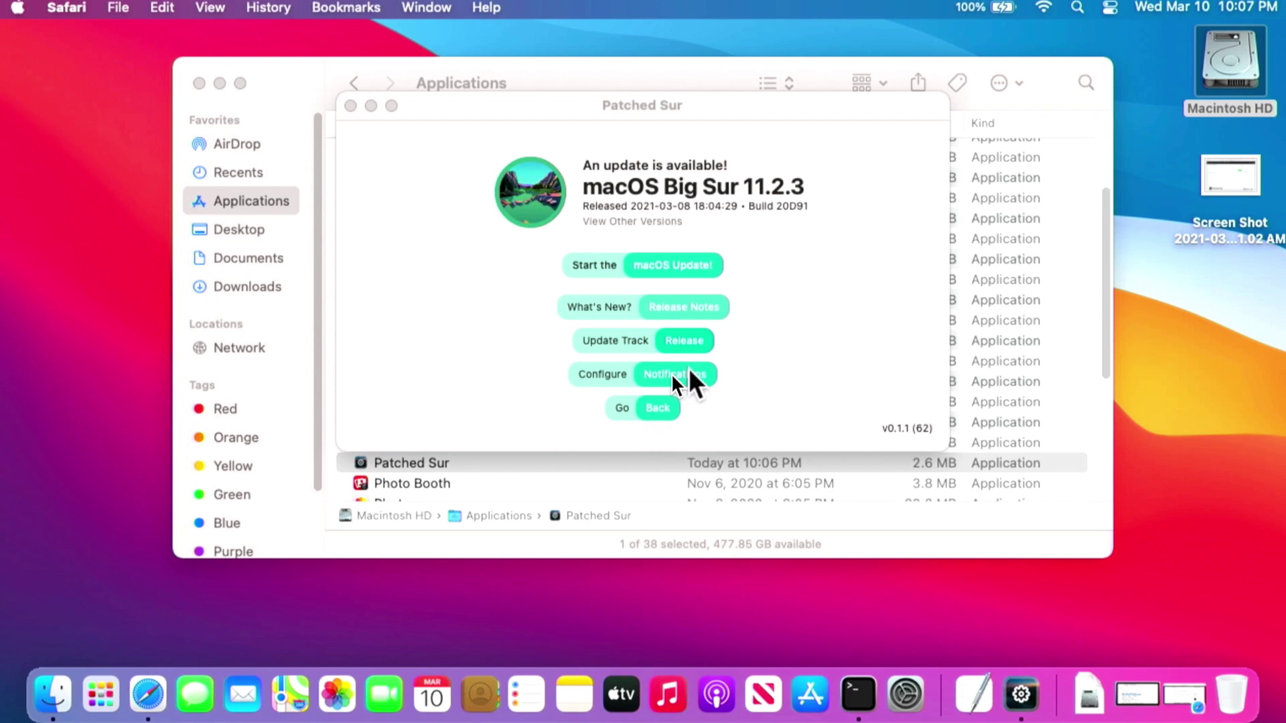
Start the macOS Big Sur 11.2.3 update, authorizing it with the account password.
left_click(683, 266)
left_click(600, 351)
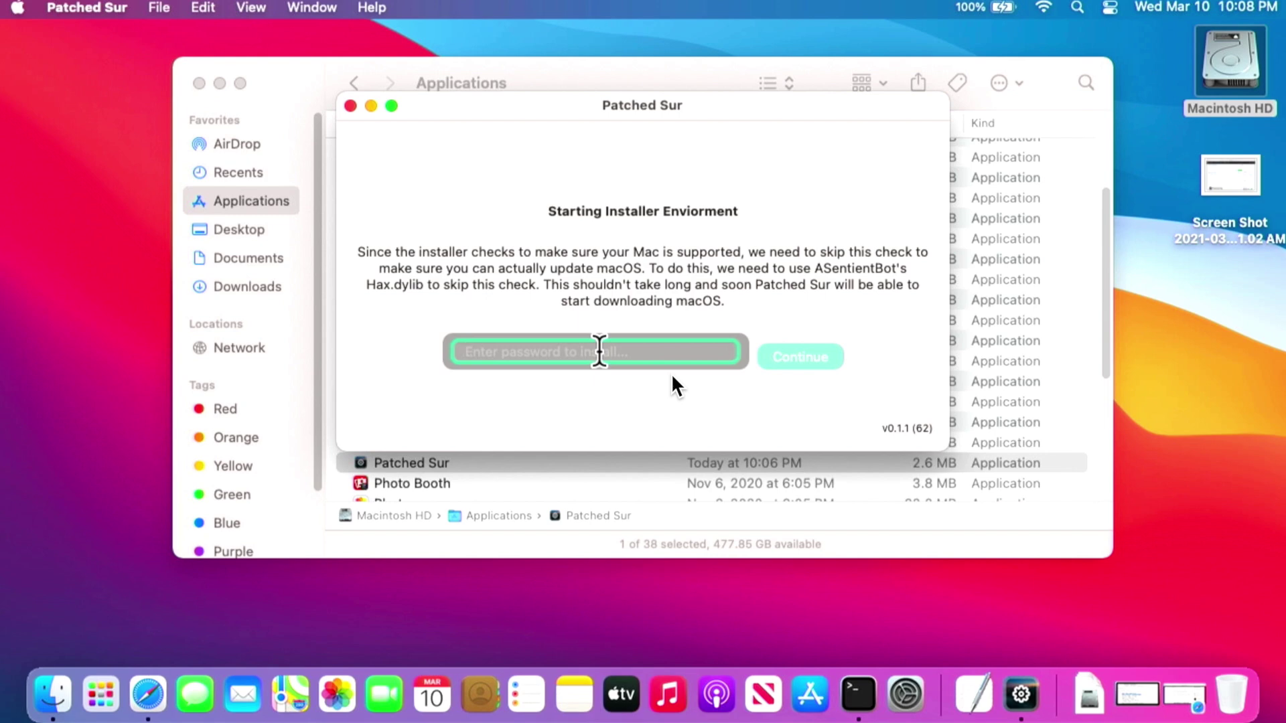
type("****")
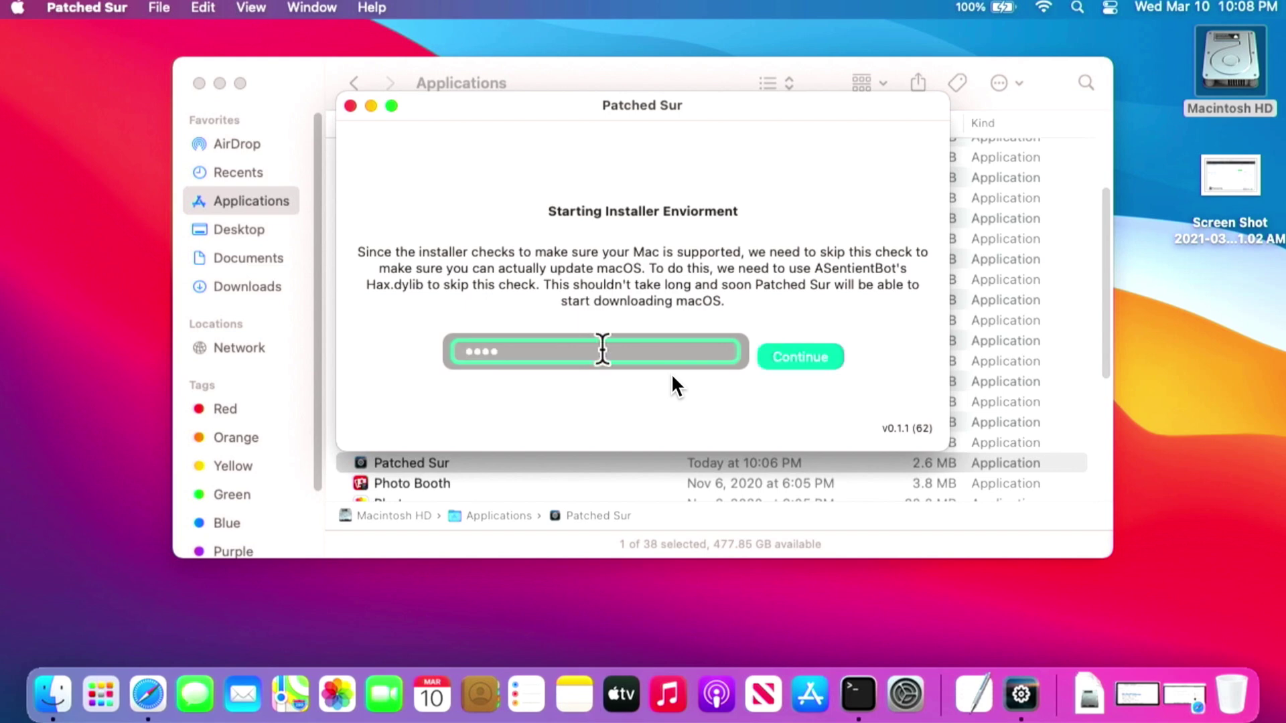
left_click(805, 357)
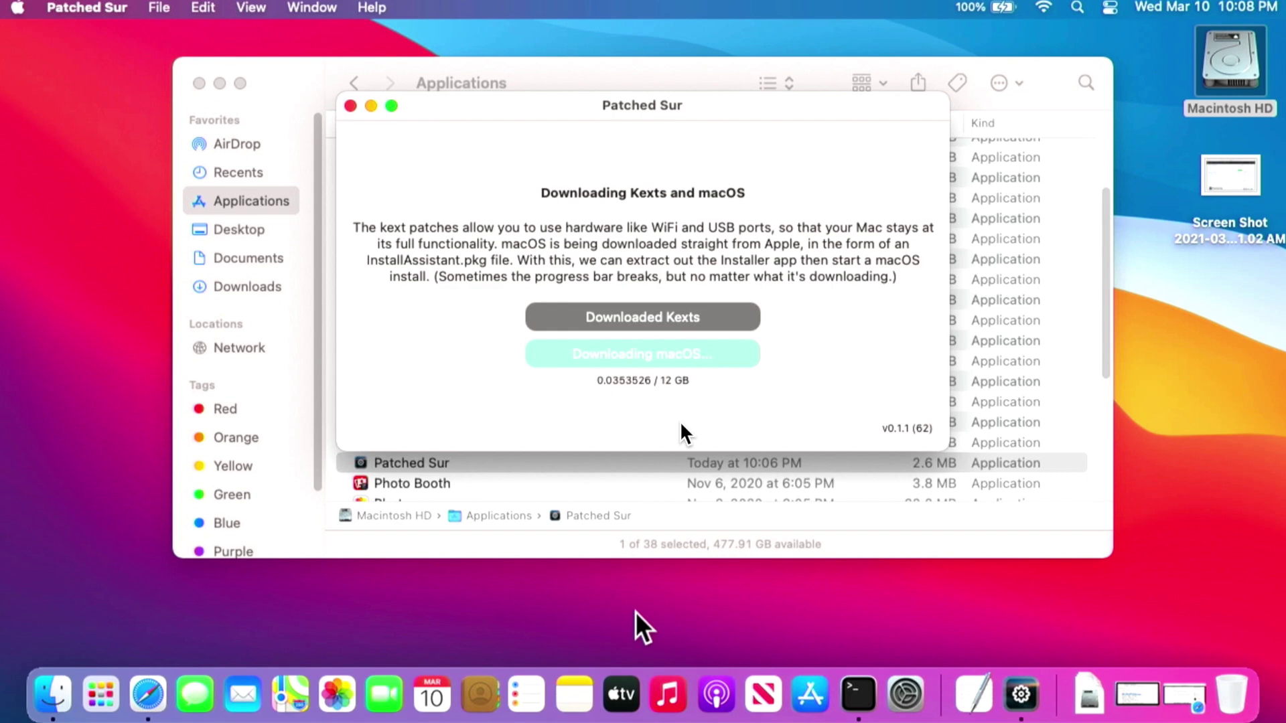
key("super+space")
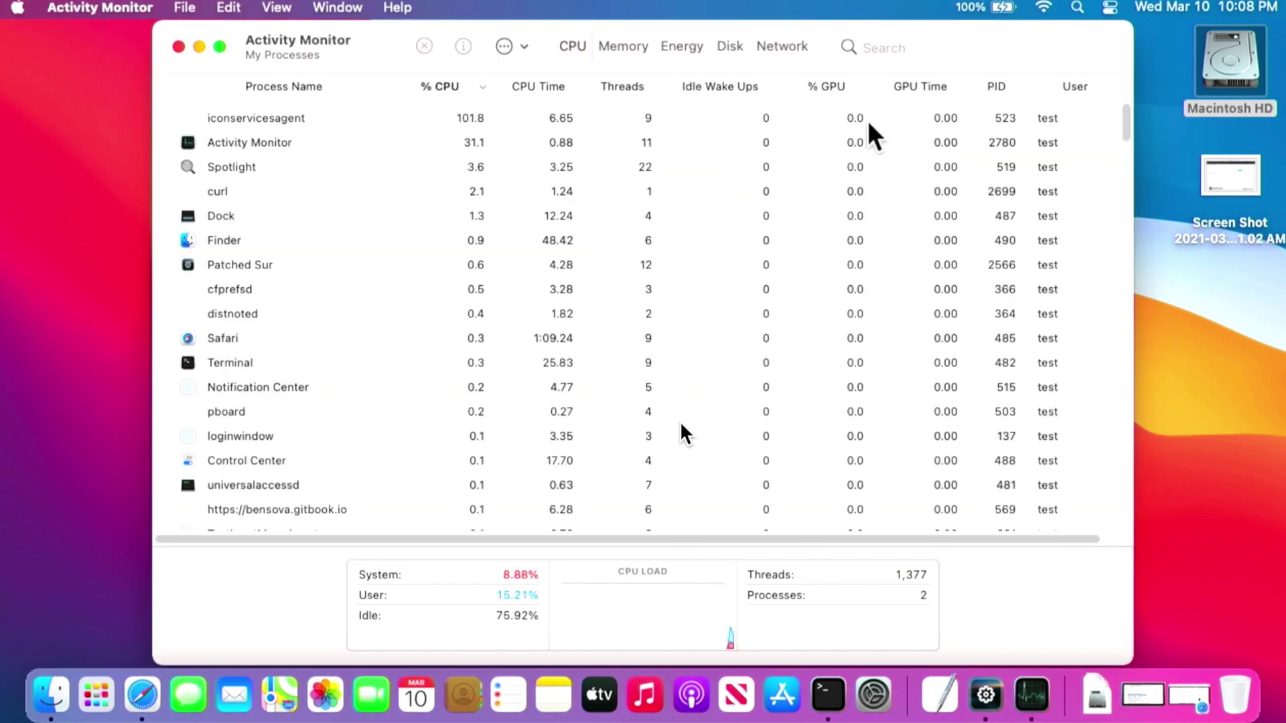
Compare Activity Monitor's network data received with Patched Sur's 12 GB download progress.
left_click(781, 46)
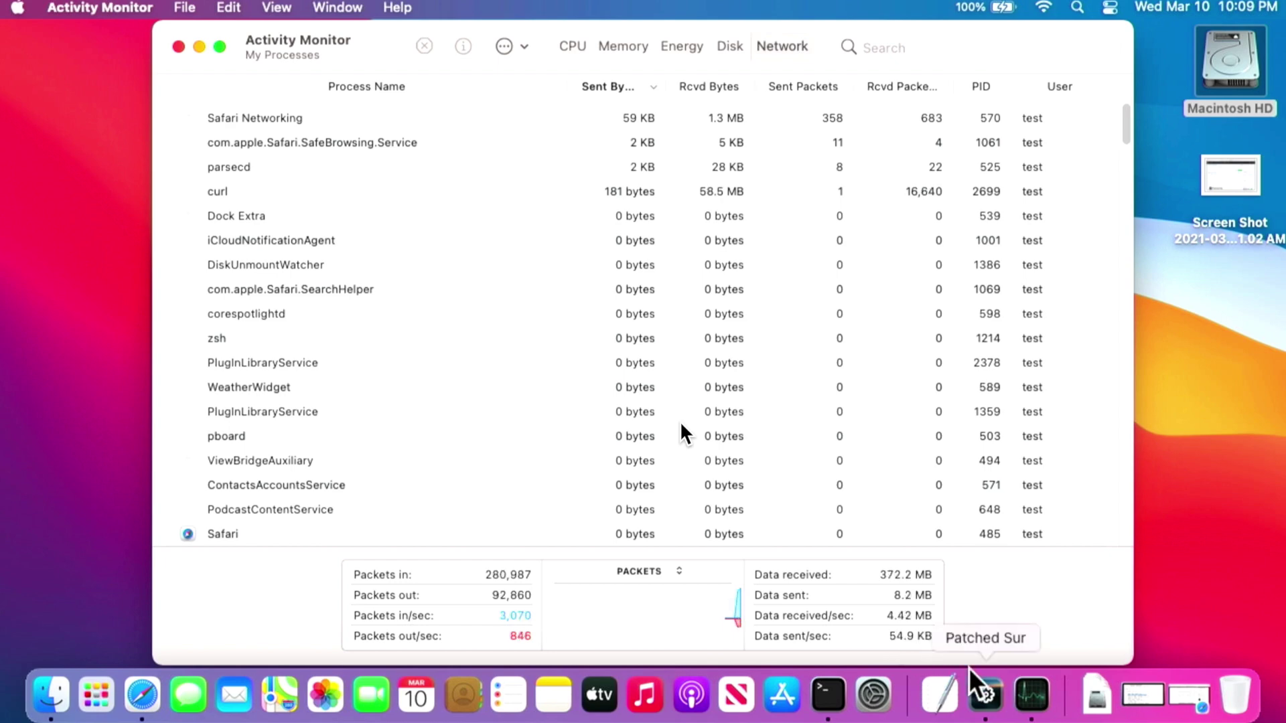
left_click(977, 700)
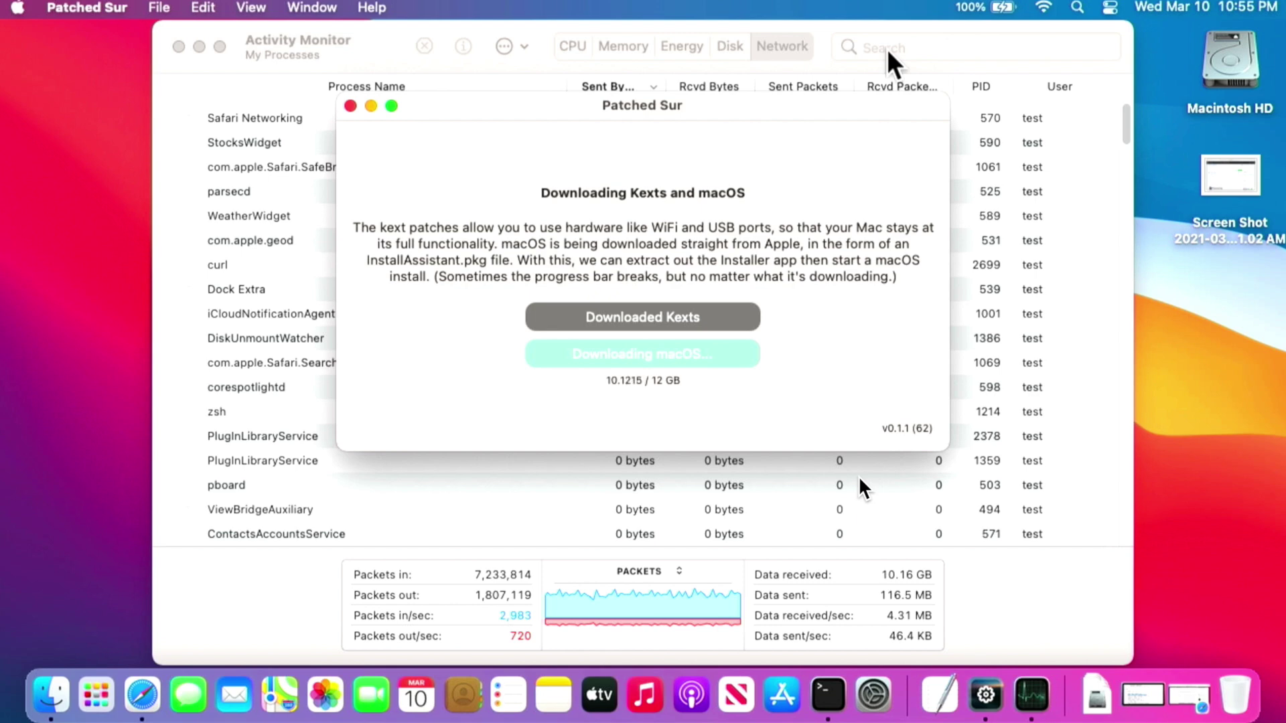
mouse_move(838, 614)
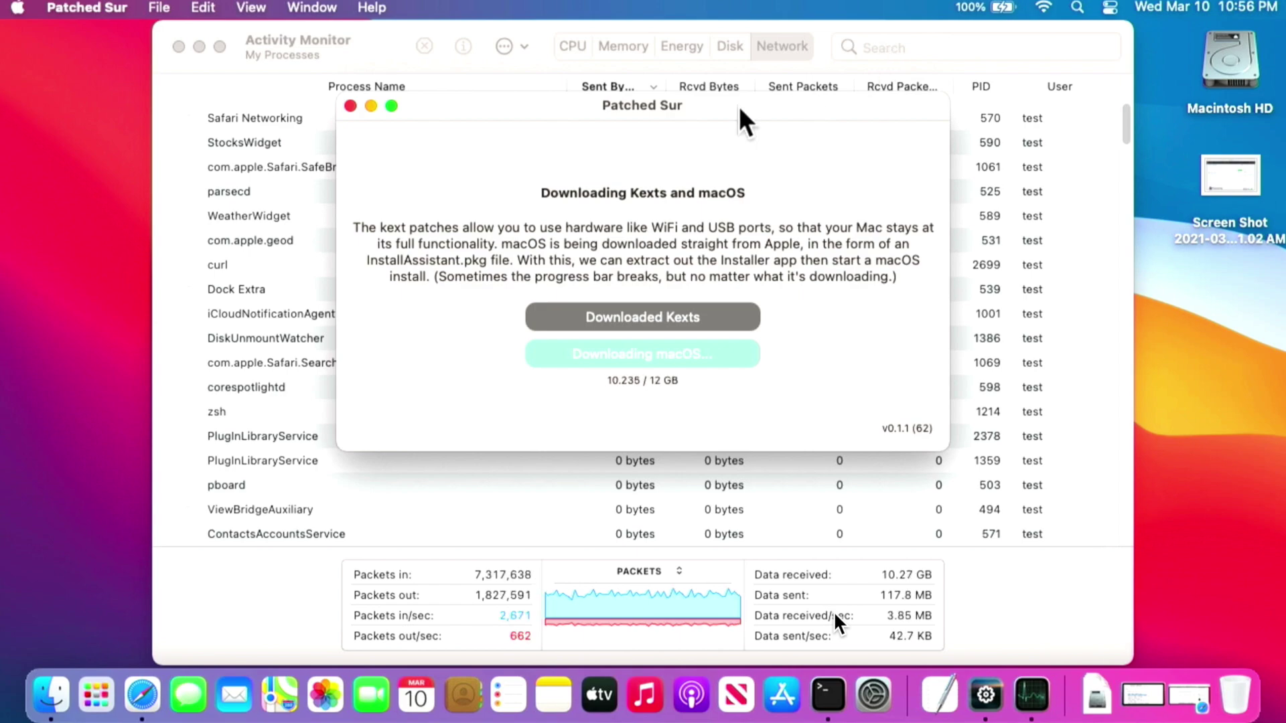
left_click(143, 700)
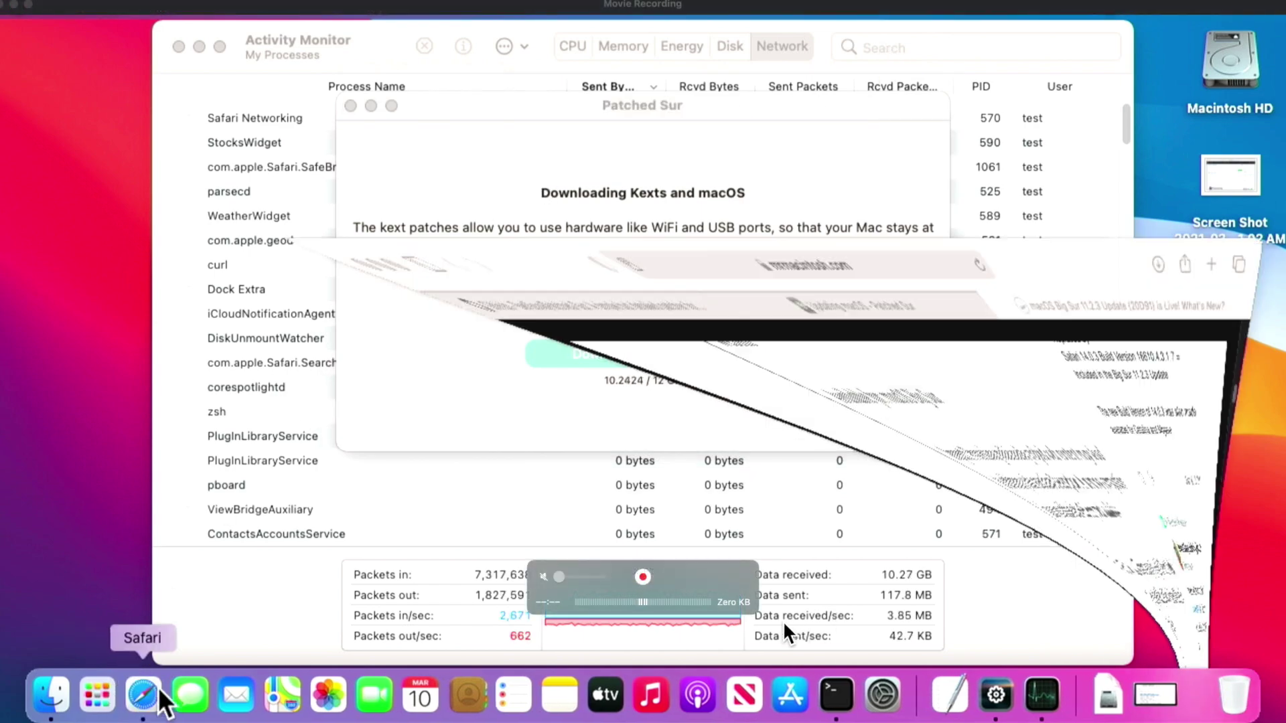
Download Post-Install-App.dmg (6.44 MB) from the Patched Sur v0.1.1 Beta GitHub release.
left_click(271, 86)
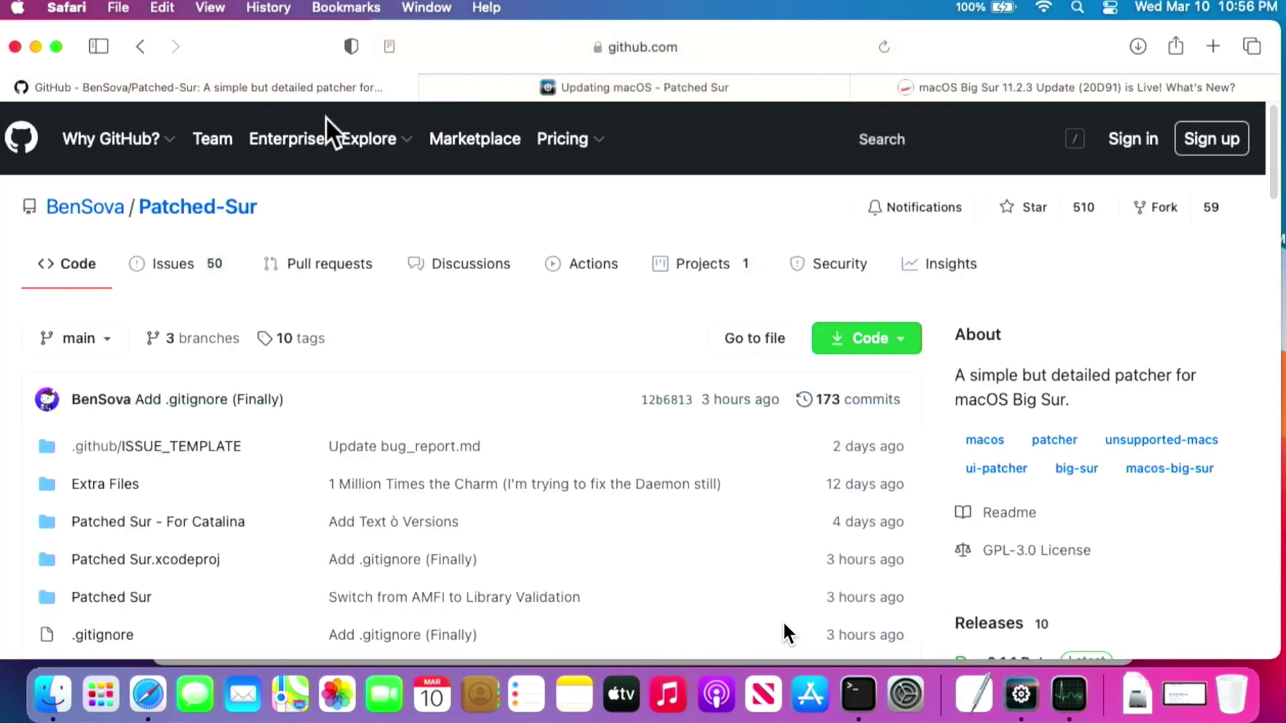
left_click(222, 209)
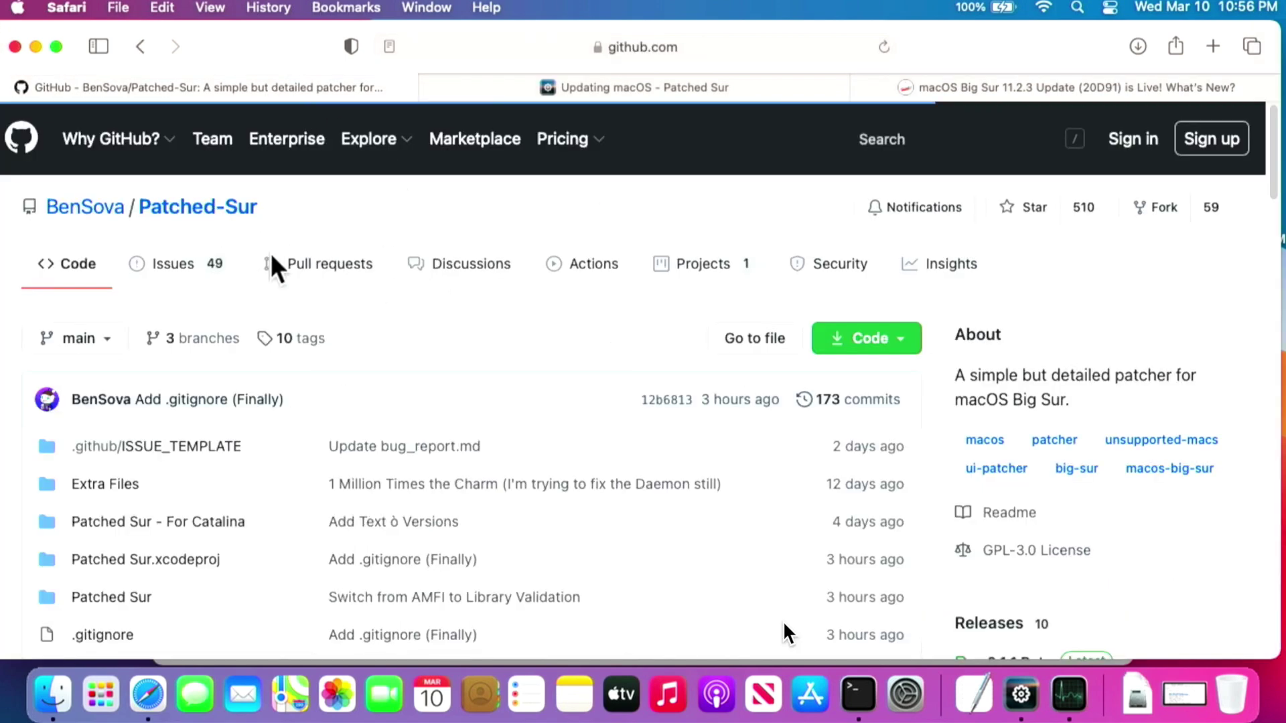
scroll(295, 282, "down", 3)
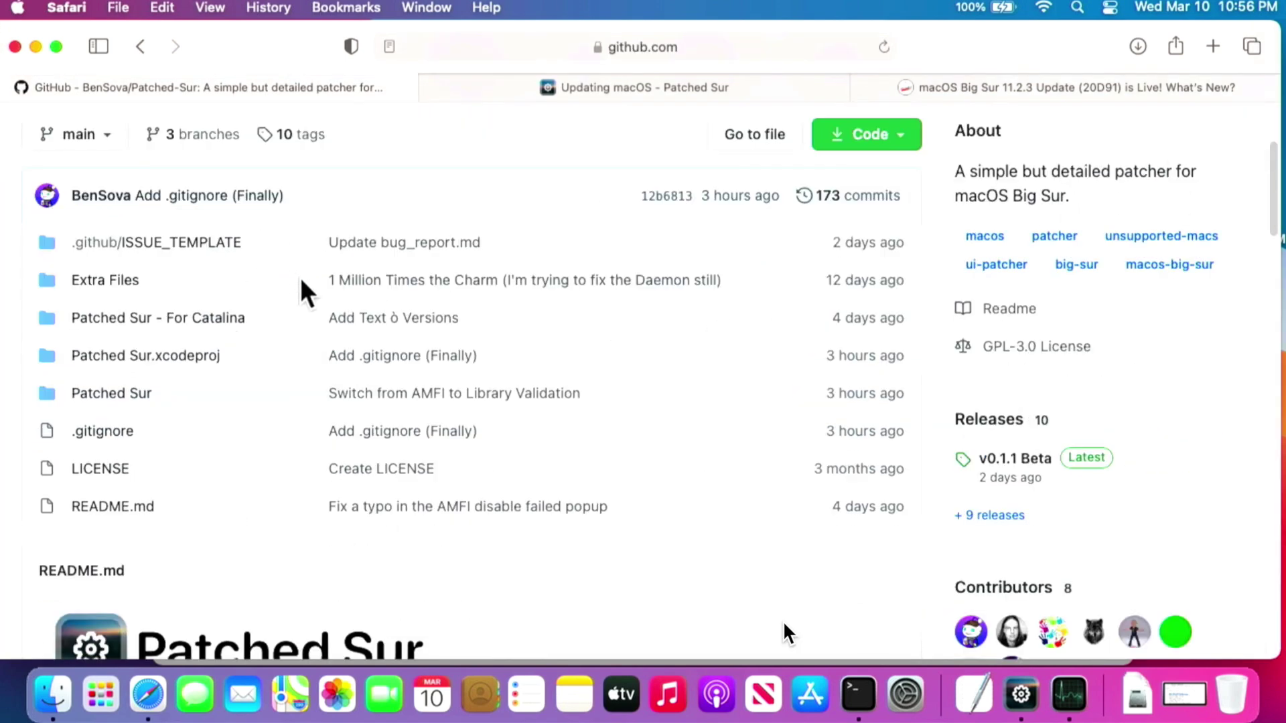
left_click(1018, 462)
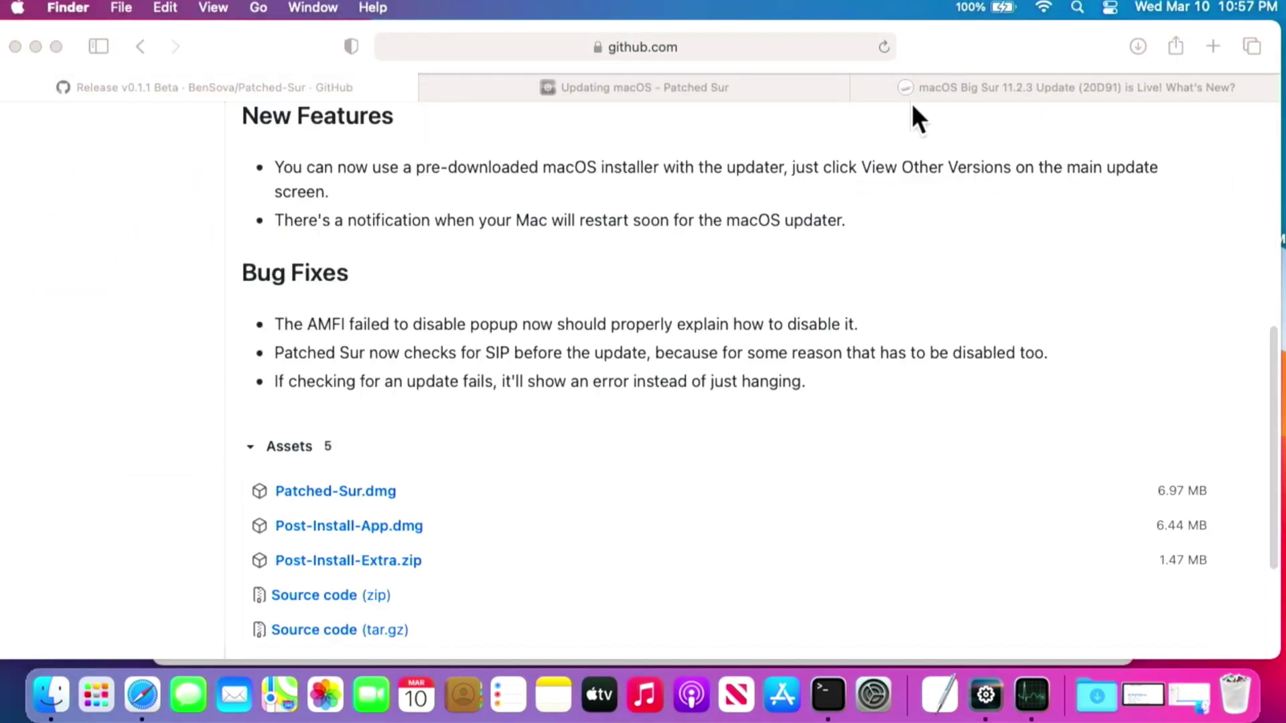
left_click(359, 521)
left_click(351, 524)
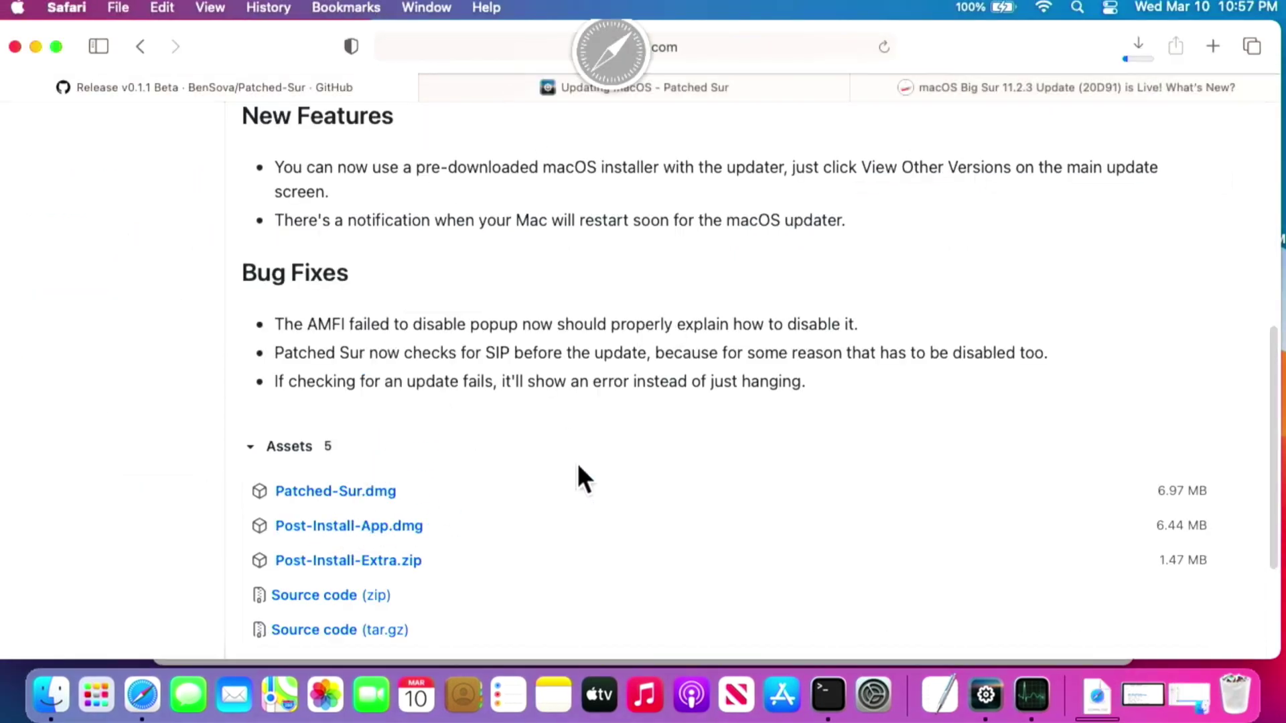
left_click(1097, 695)
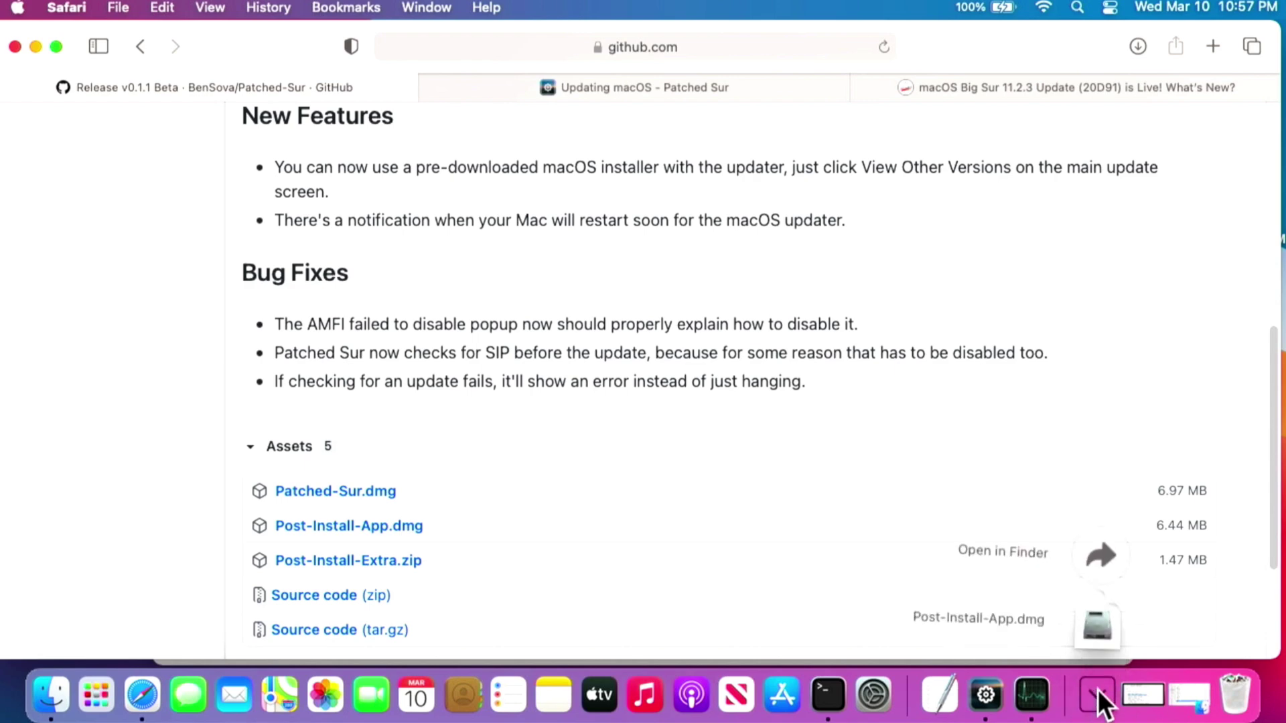
Mount Post-Install-App.dmg from Downloads, review its install window, then close it.
left_click(1100, 622)
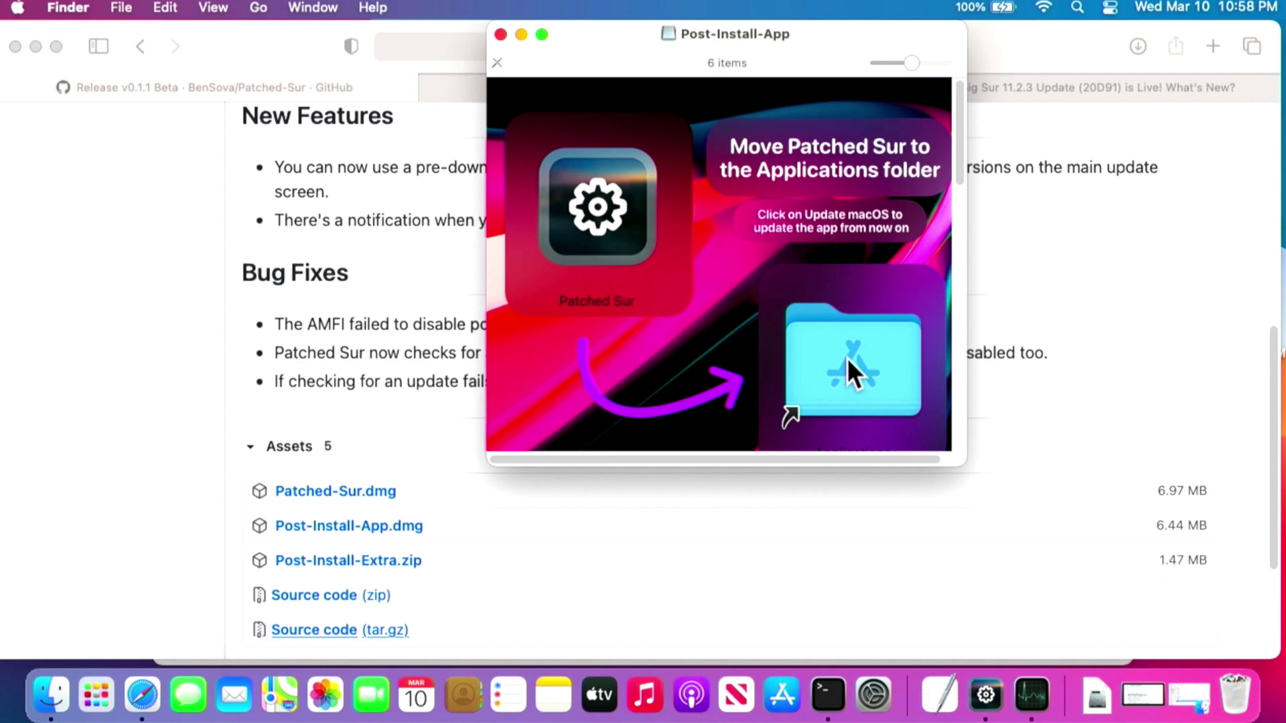
left_click(499, 35)
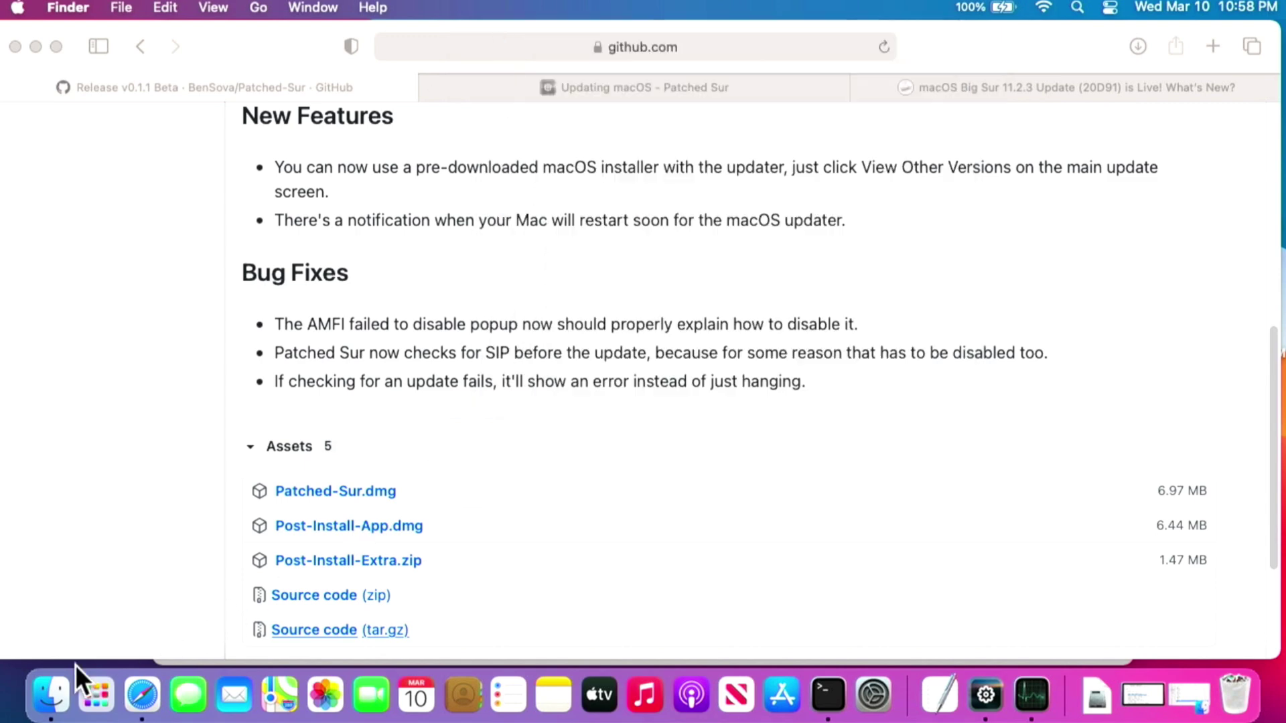
In Finder, reveal hidden files in Macintosh HD > Users > test and open the .patched-sur folder.
left_click(57, 703)
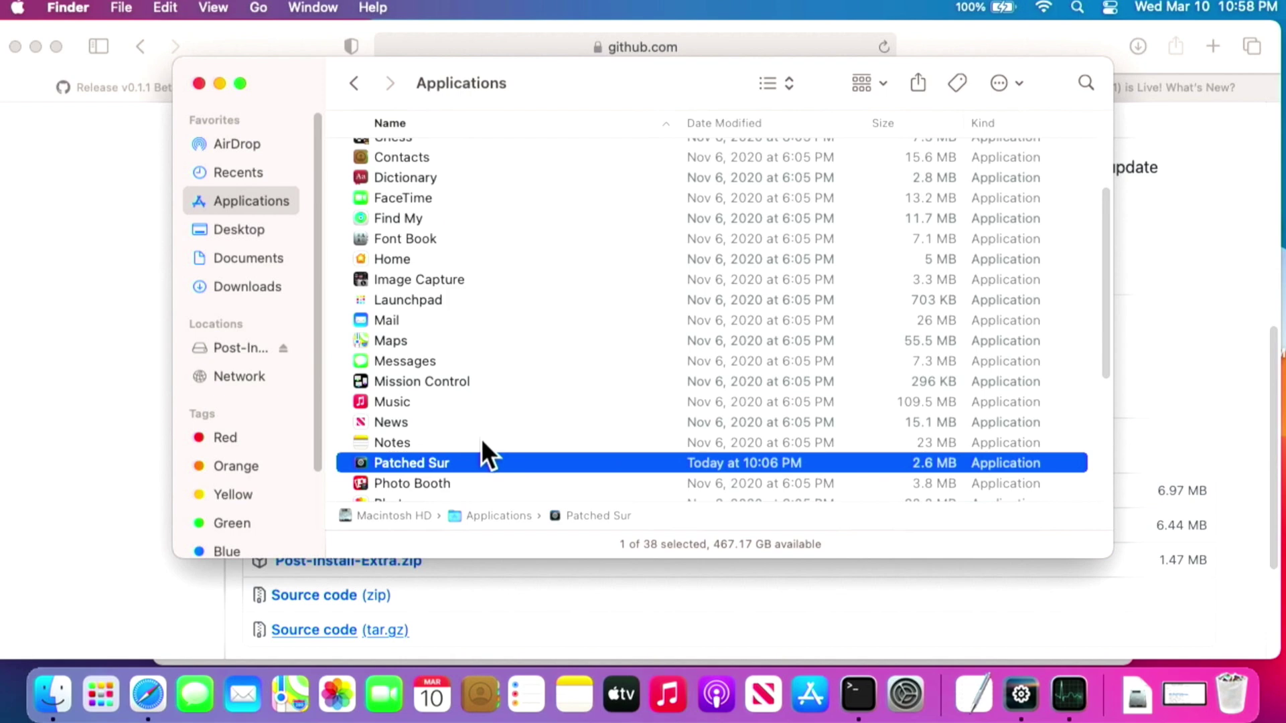
double_click(407, 513)
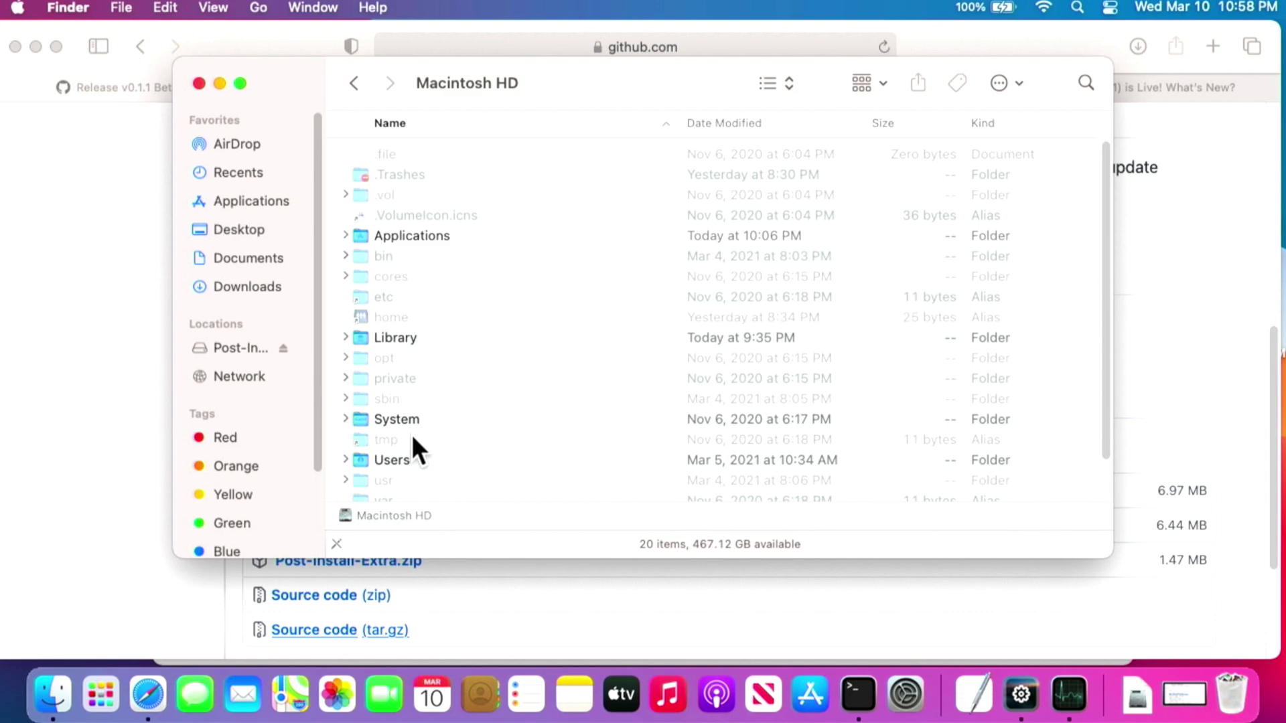
key("super+shift+period")
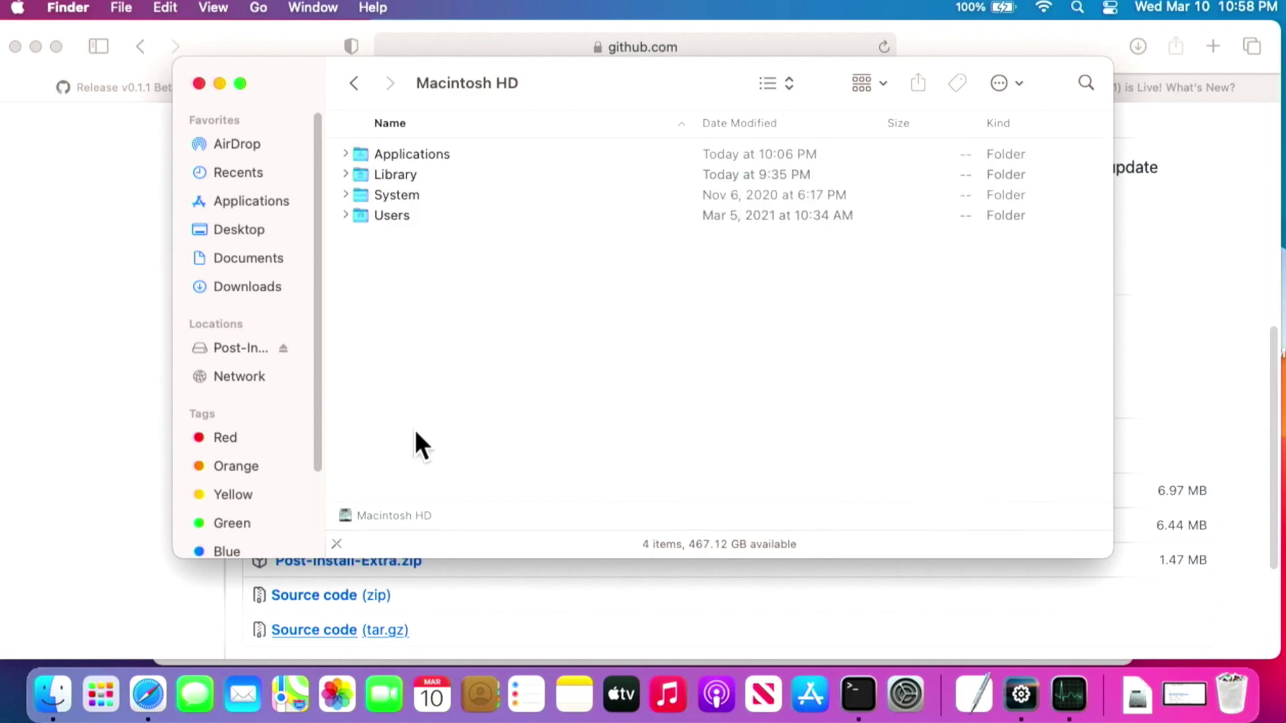
double_click(413, 215)
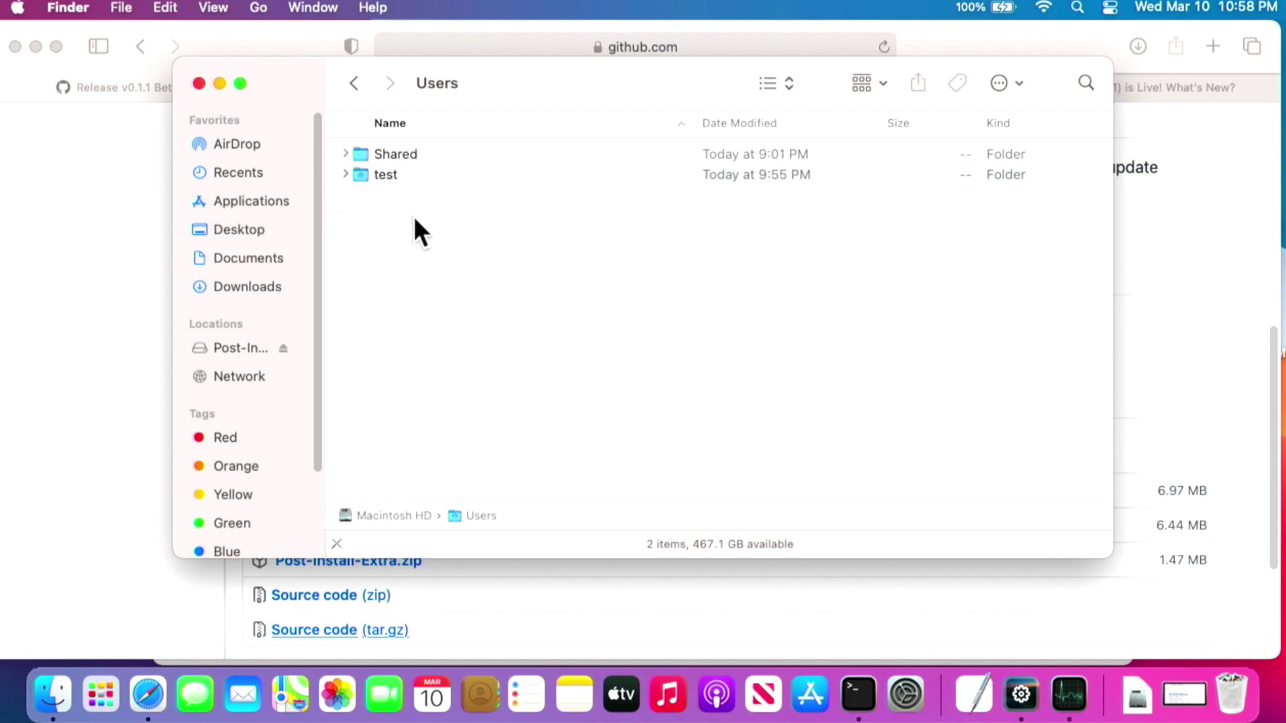
double_click(394, 177)
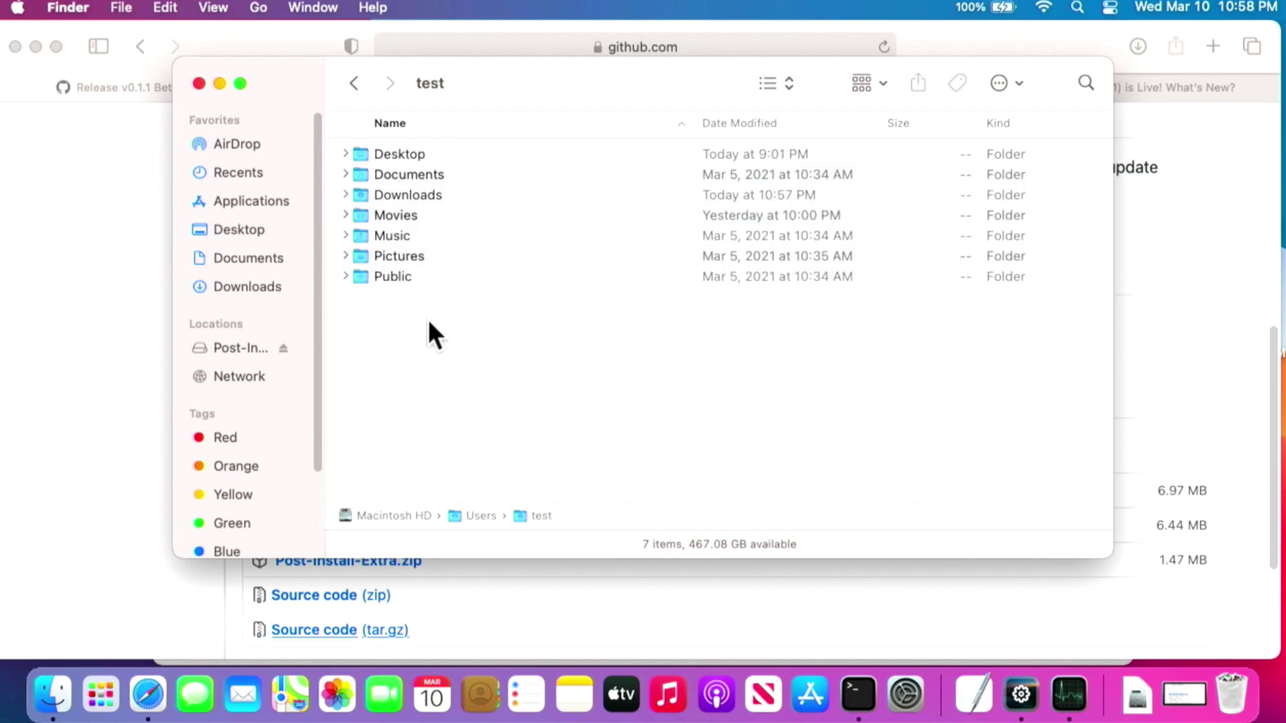
key("super+shift+period")
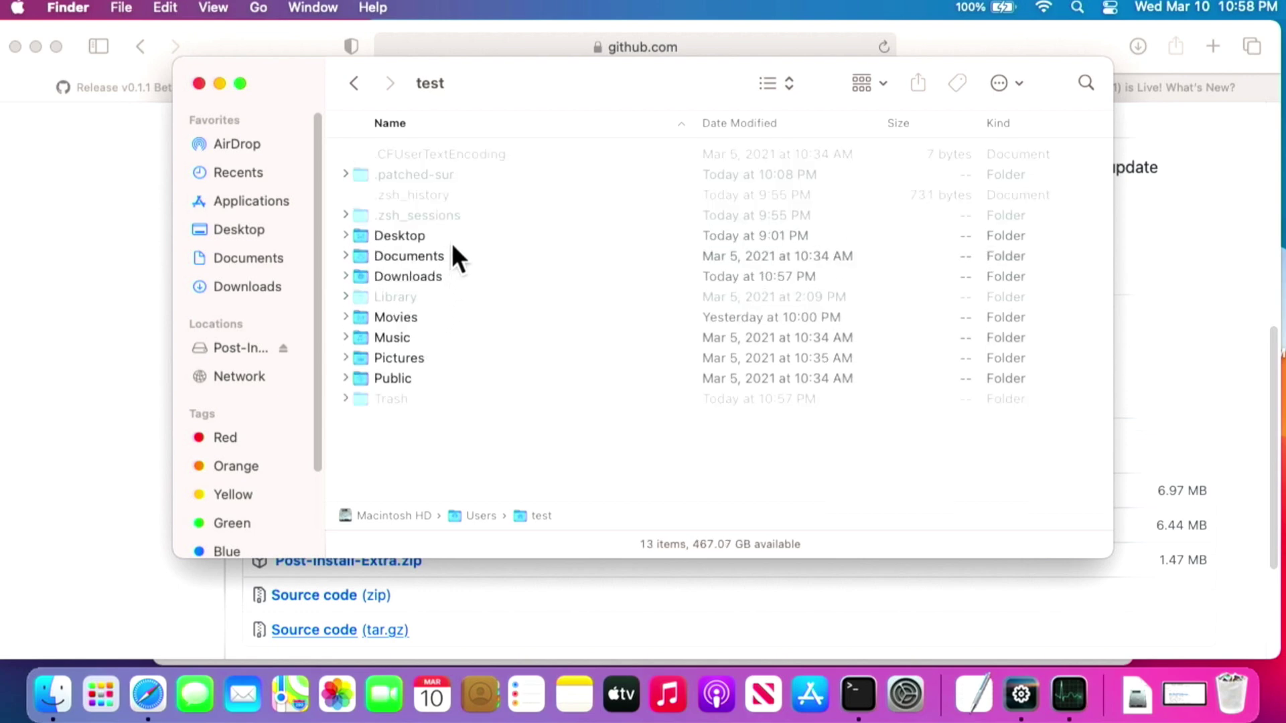
double_click(433, 172)
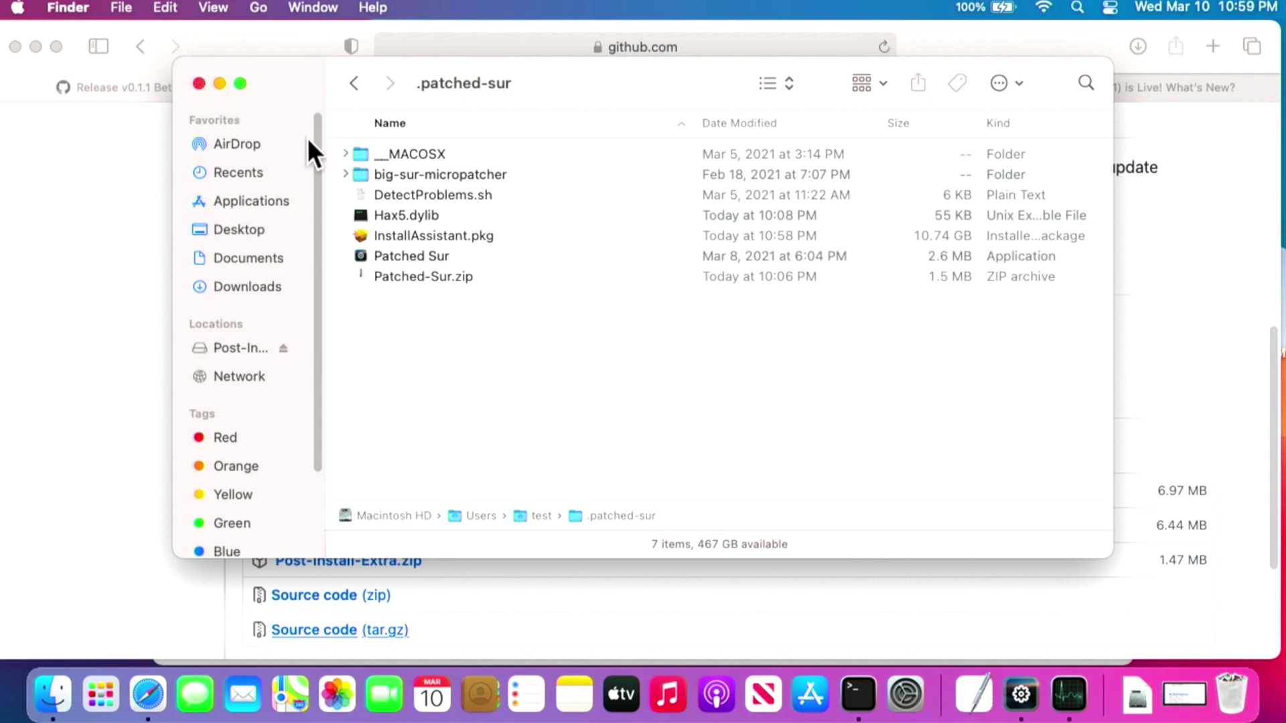
Close the .patched-sur Finder window after reviewing the 10.74 GB InstallAssistant.pkg.
left_click(199, 82)
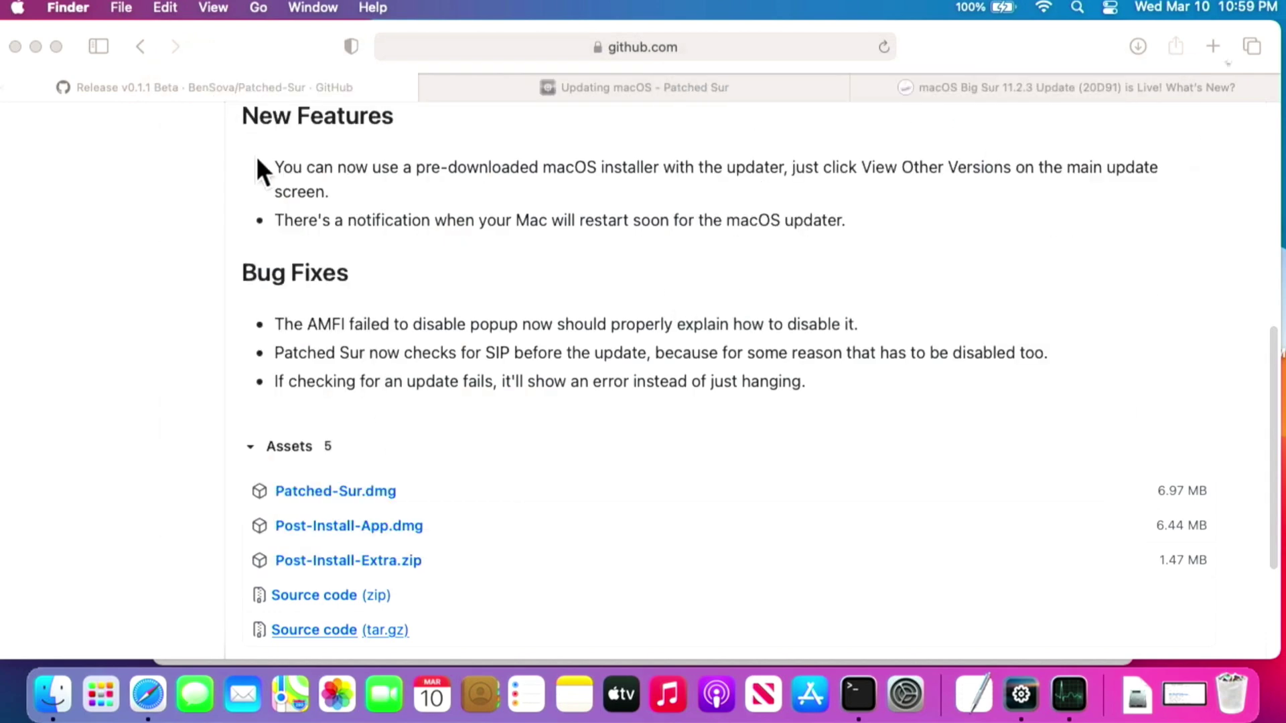
Check Patched Sur's download progress, scroll through its Preferences settings, then close them.
left_click(1022, 697)
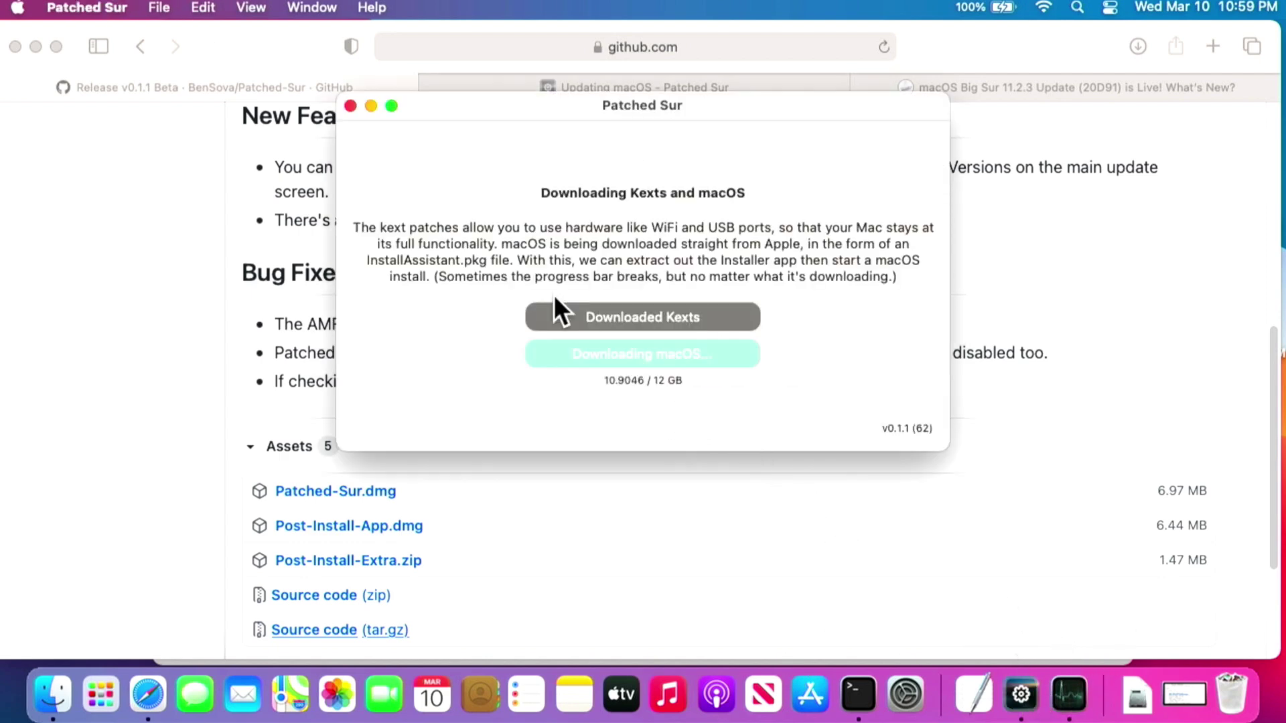
left_click(73, 6)
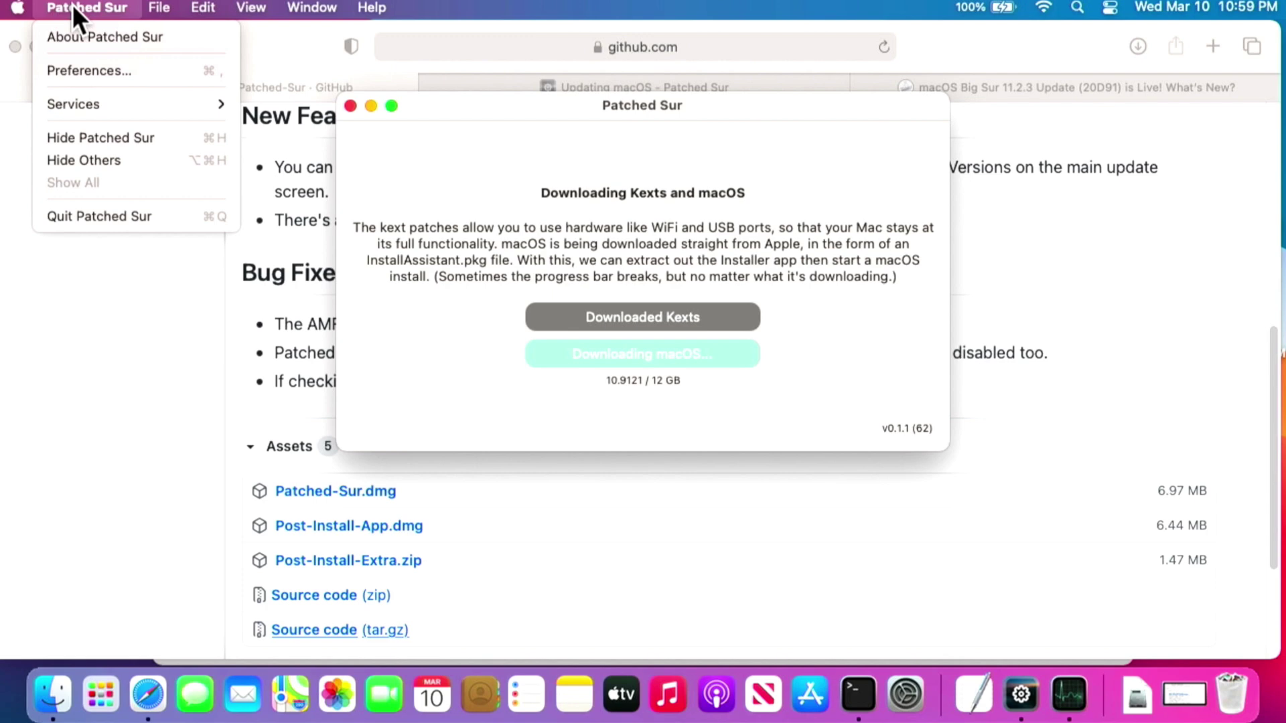
left_click(86, 70)
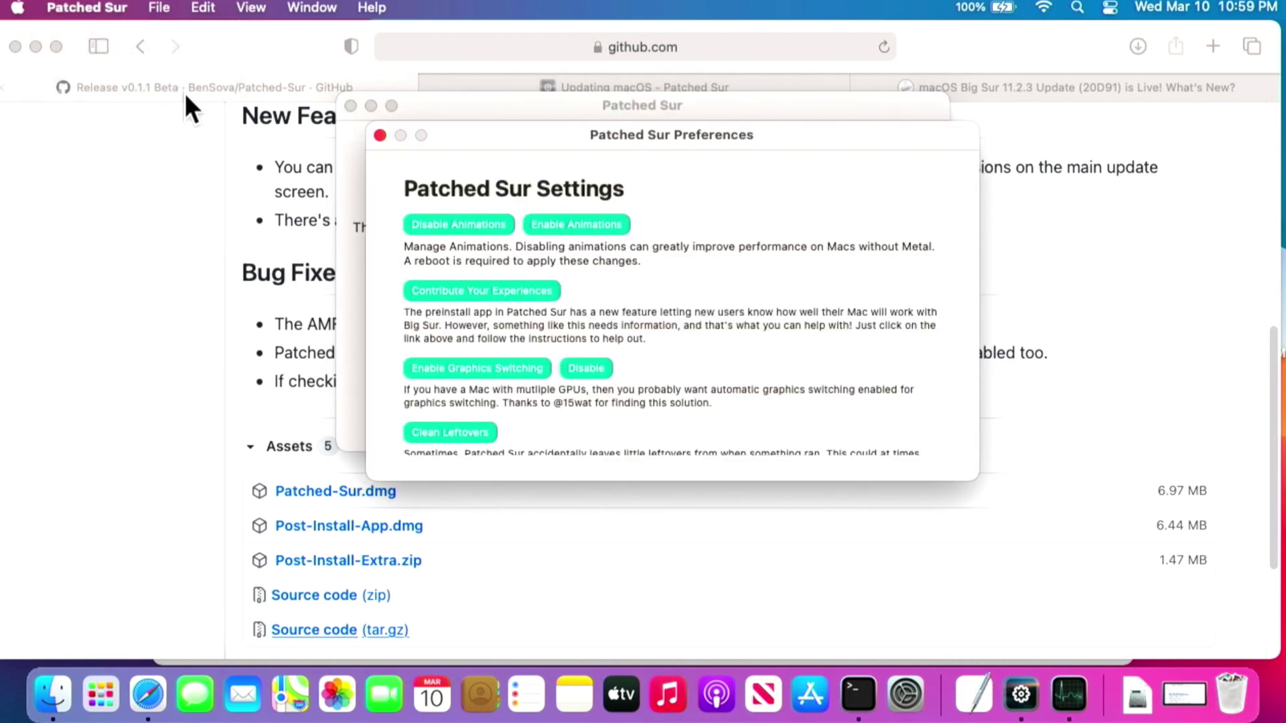
scroll(522, 409, "down", 4)
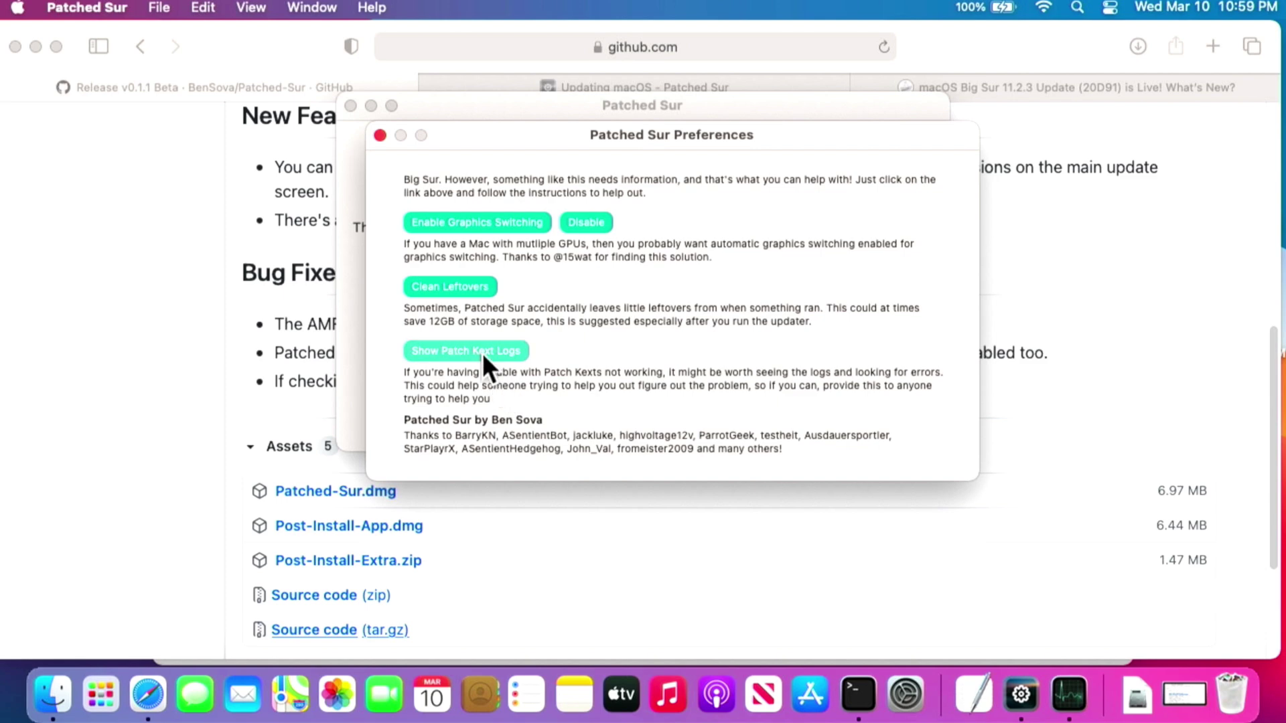
scroll(525, 351, "up", 5)
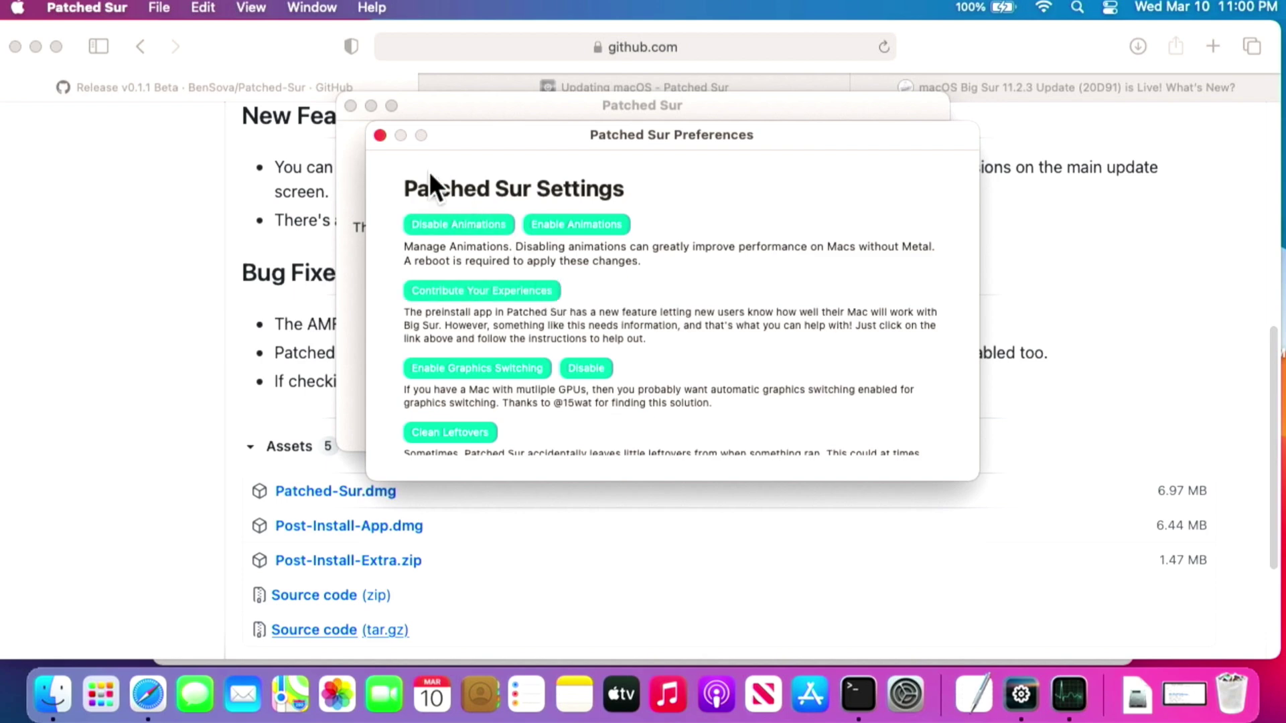
left_click(380, 135)
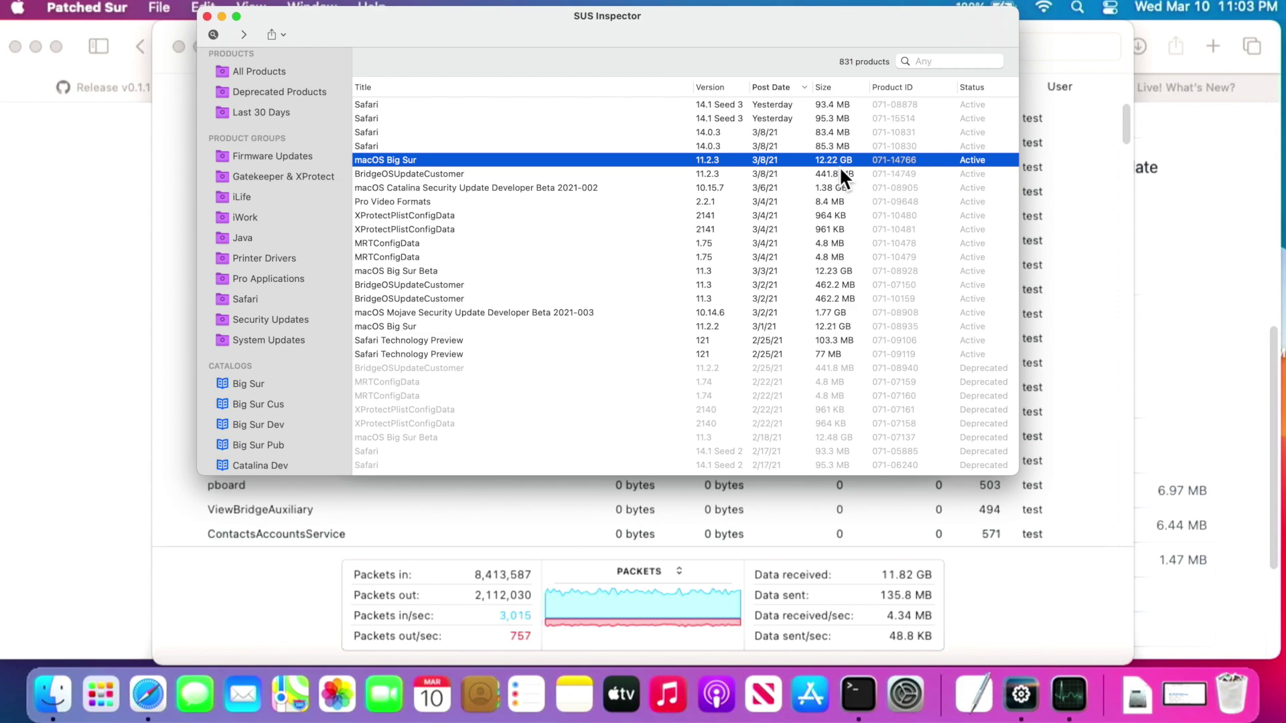
View the macOS Big Sur 11.2.3 packages, selecting InstallAssistant.pkg, then close the details and reposition the window.
left_click_drag(541, 18, 471, 79)
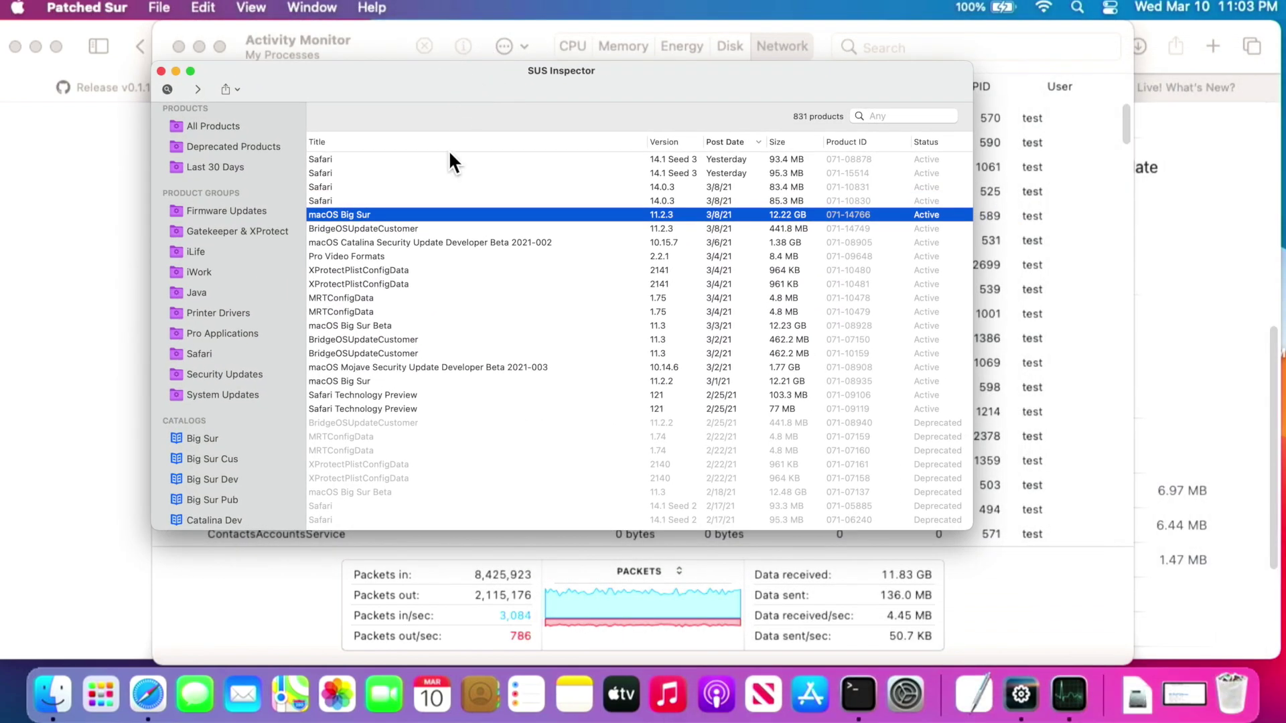
double_click(424, 216)
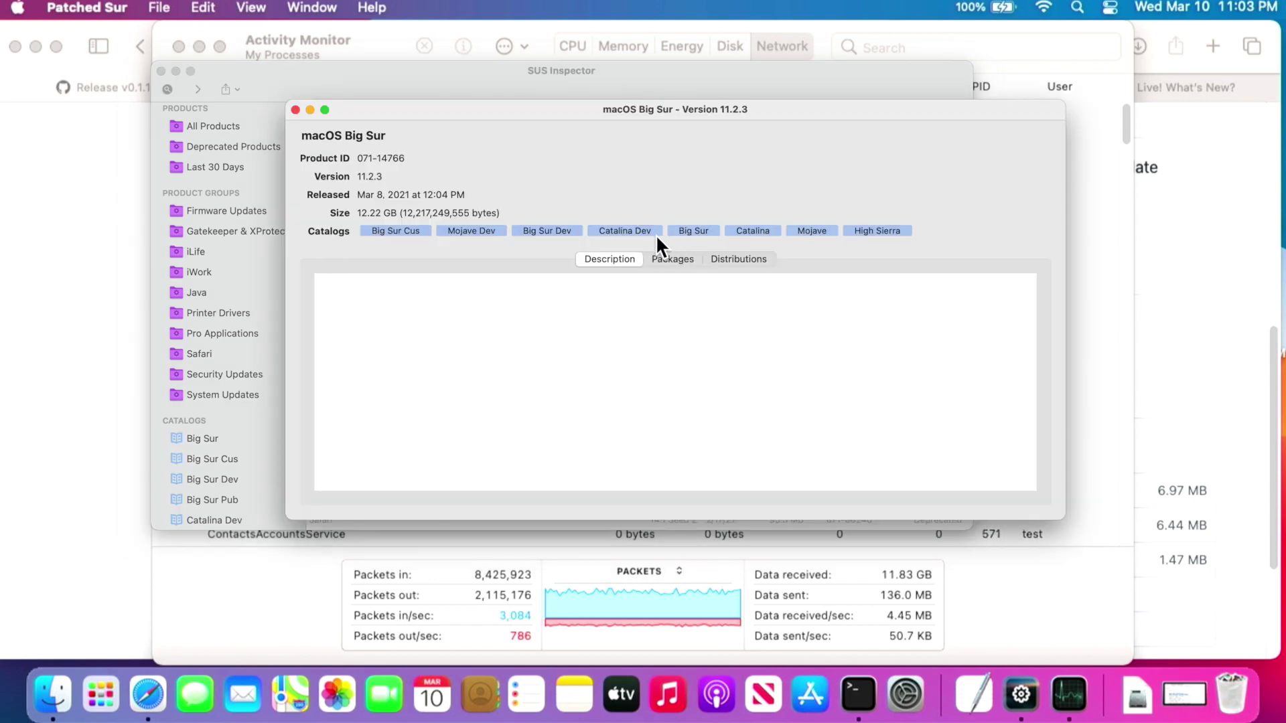
left_click(672, 261)
left_click(432, 352)
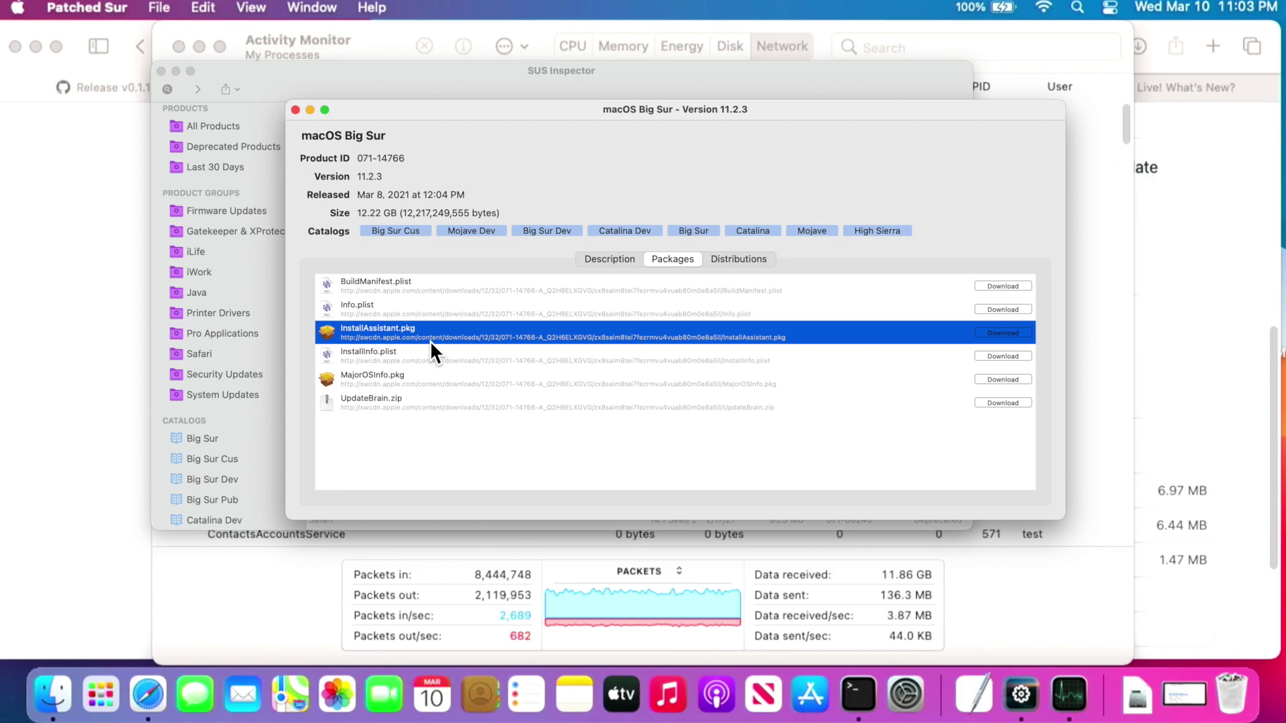
key("super+w")
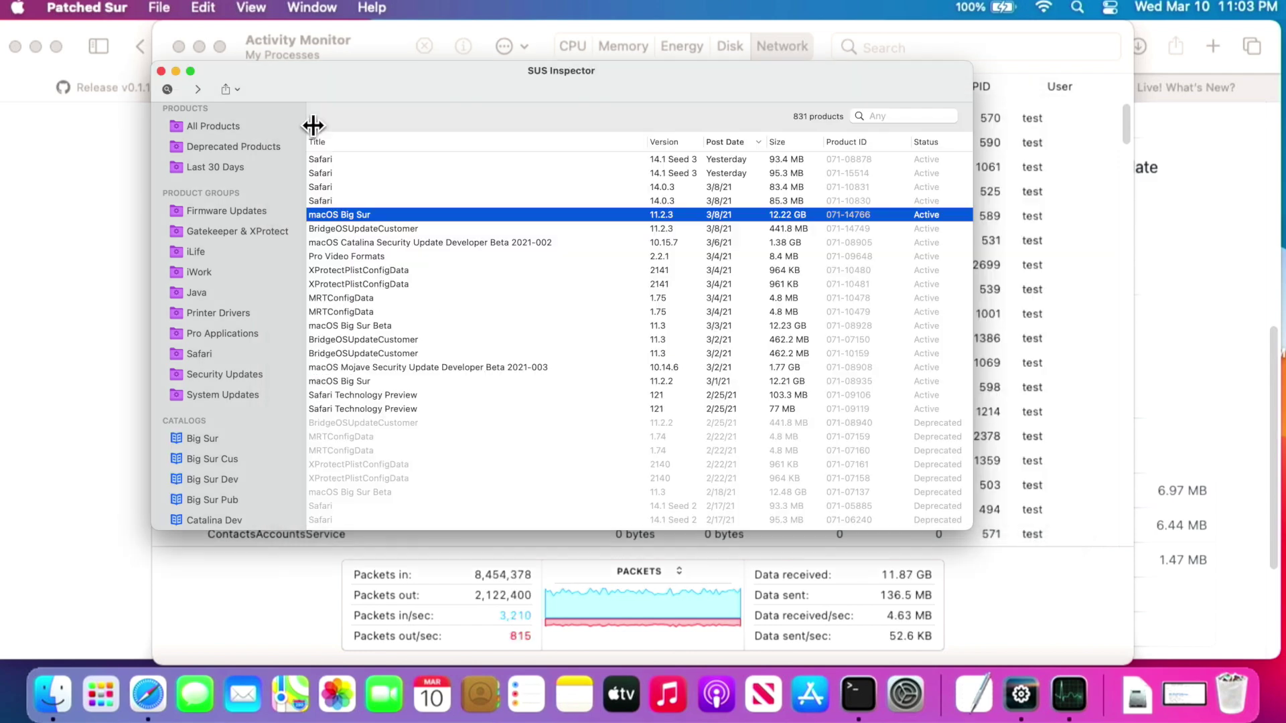
left_click_drag(308, 98, 379, 131)
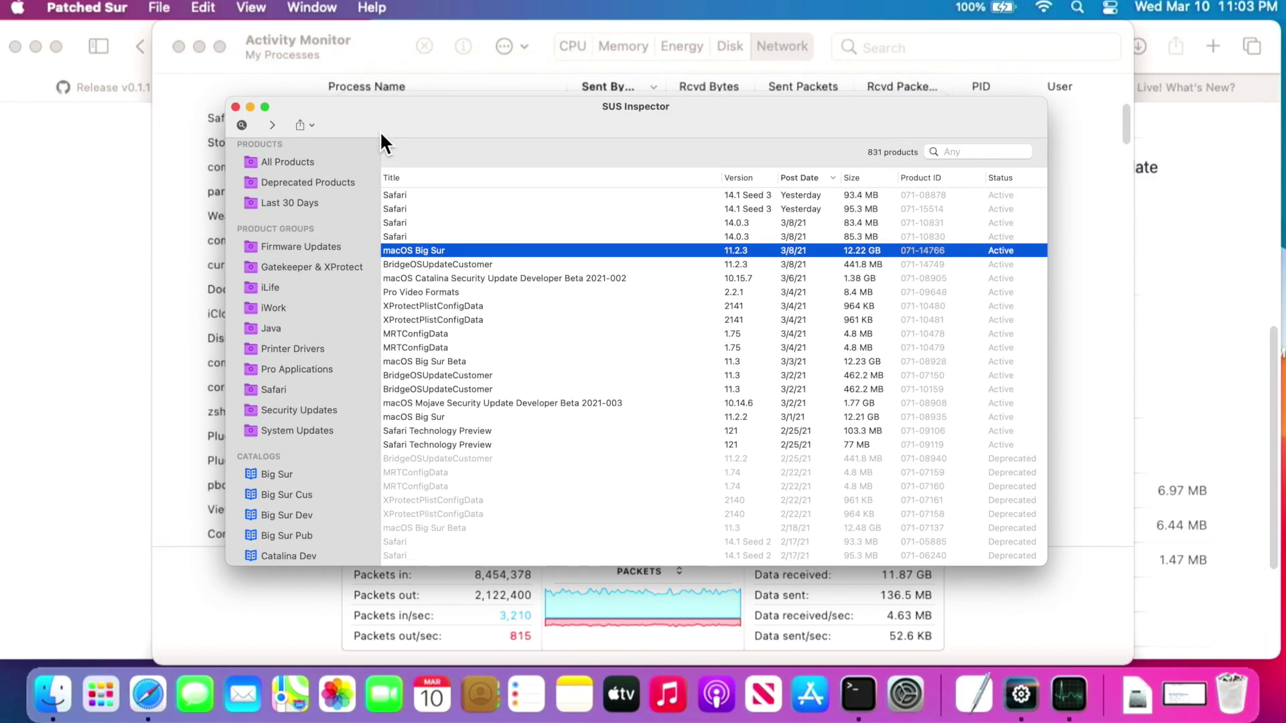
Close SUS Inspector so Activity Monitor's network traffic can be watched until the download finishes.
left_click(251, 107)
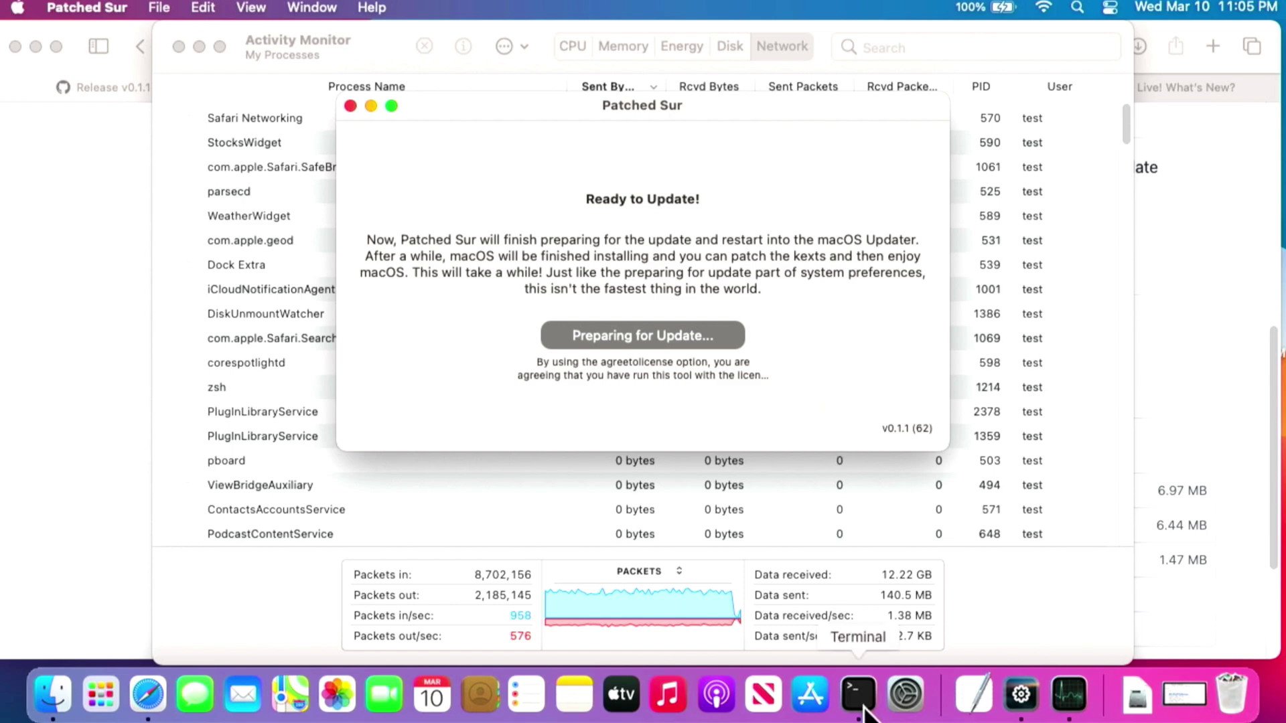
Run tail -f /var/log/install.log in a new Terminal tab to stream the installer log.
left_click(858, 695)
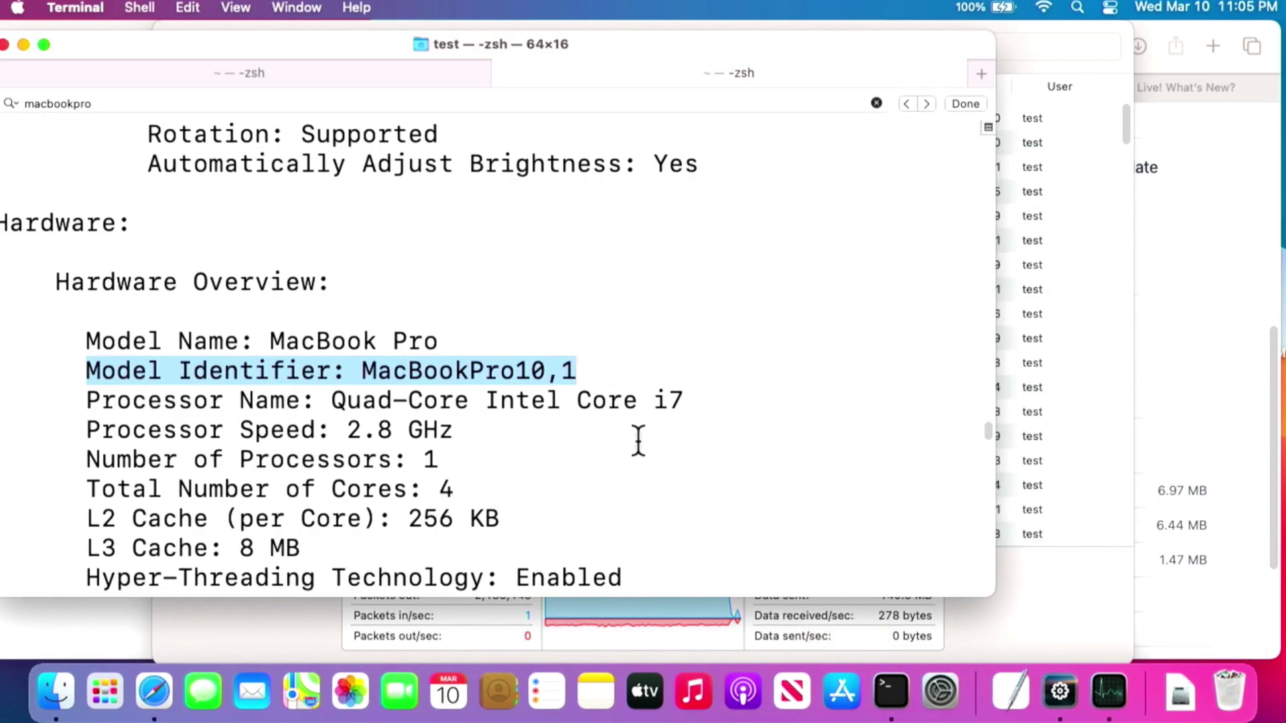
key("super+t")
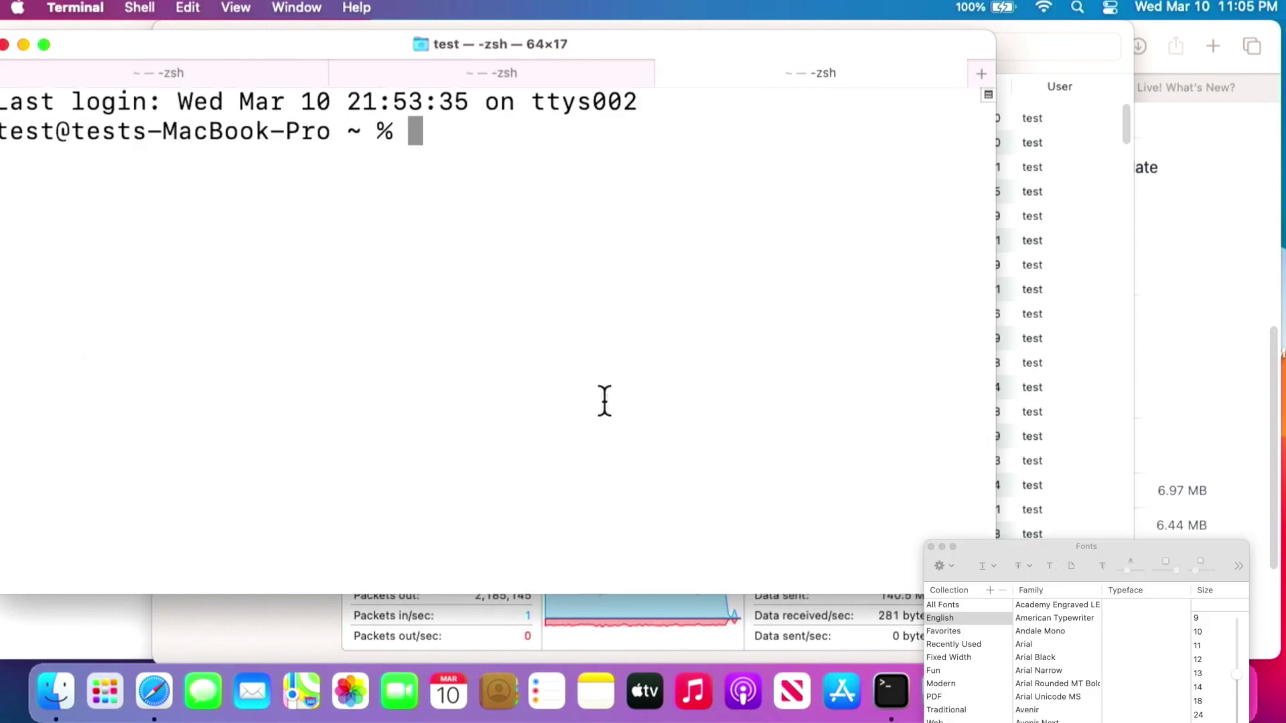
type("tail -f ")
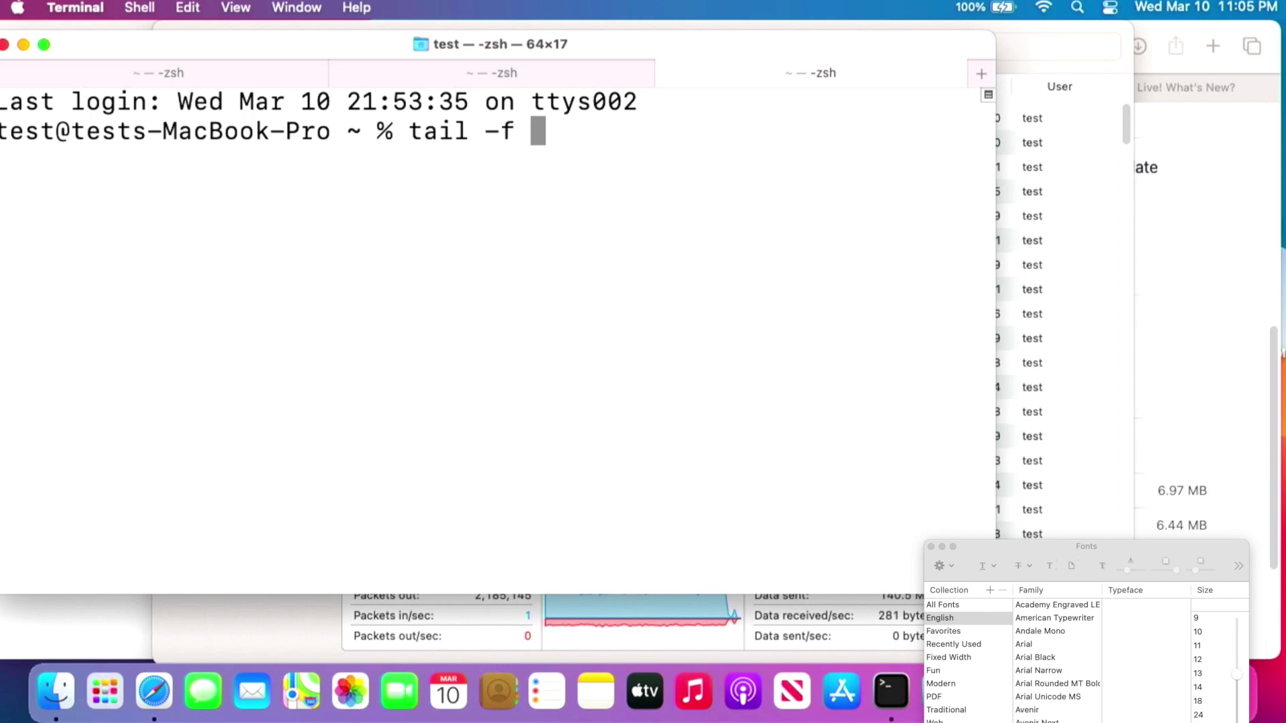
type("/")
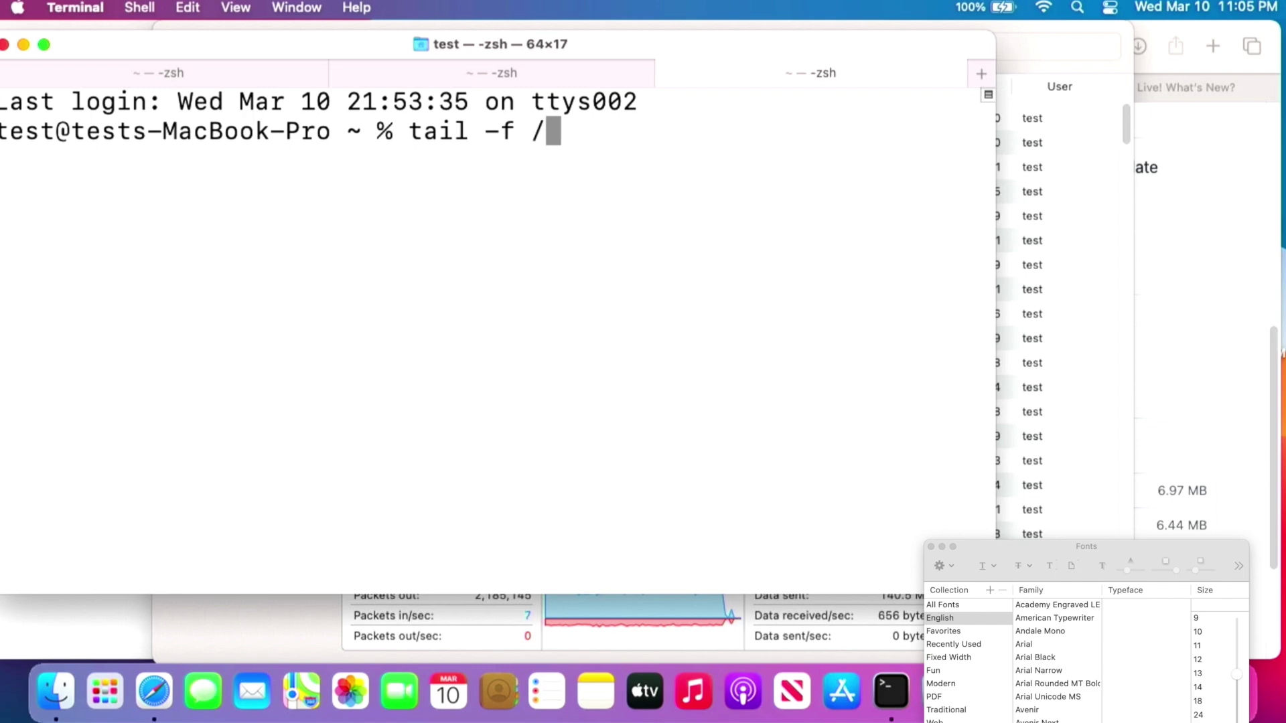
type("var.")
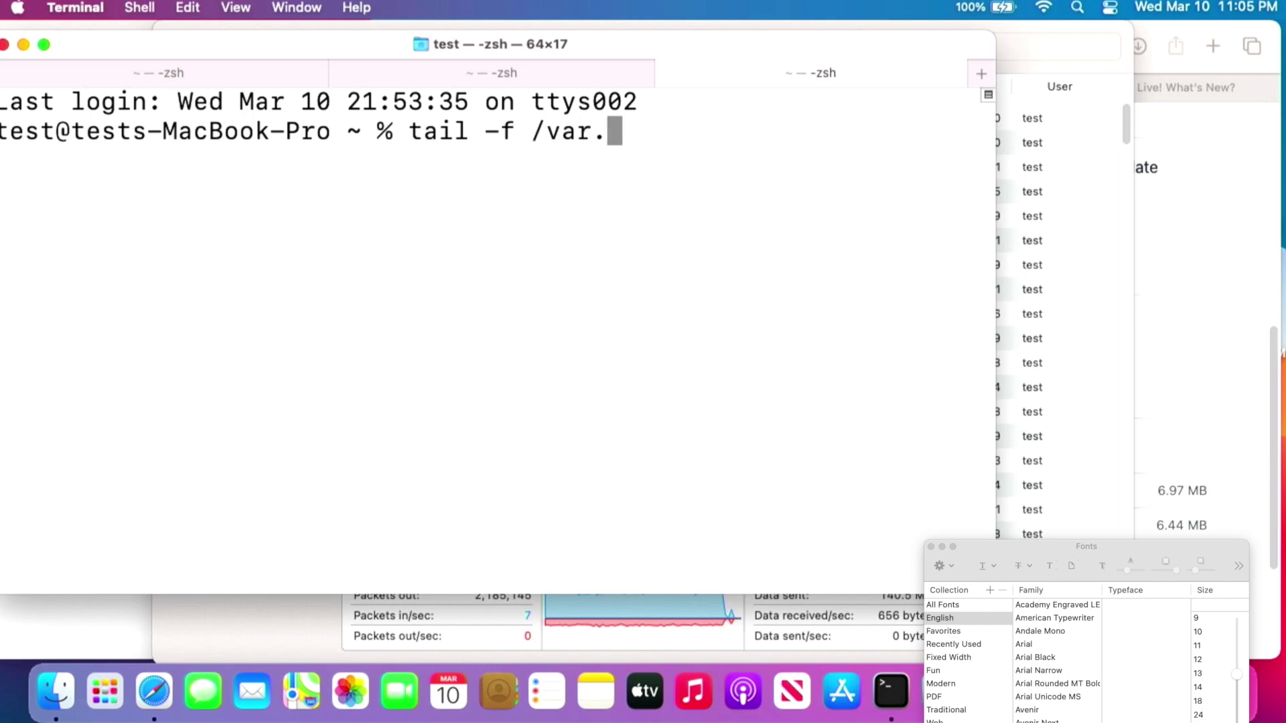
key("BackSpace")
type("/log.")
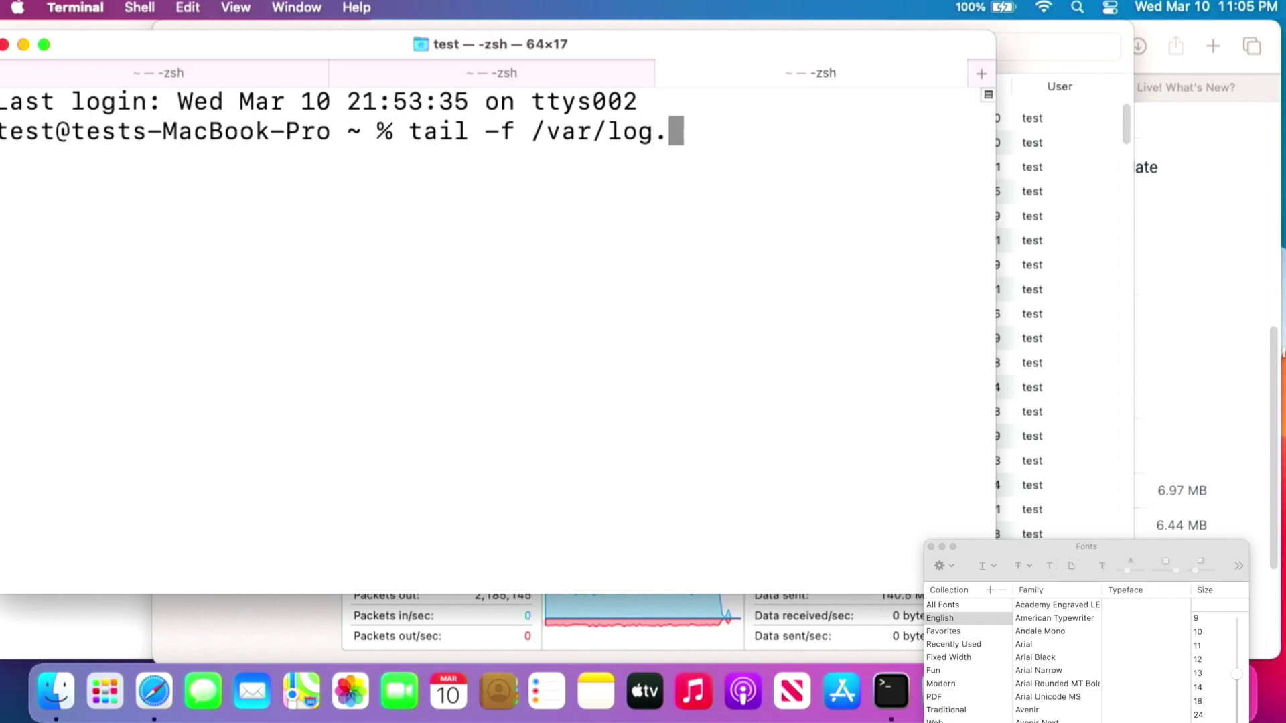
key("BackSpace")
type("/instal")
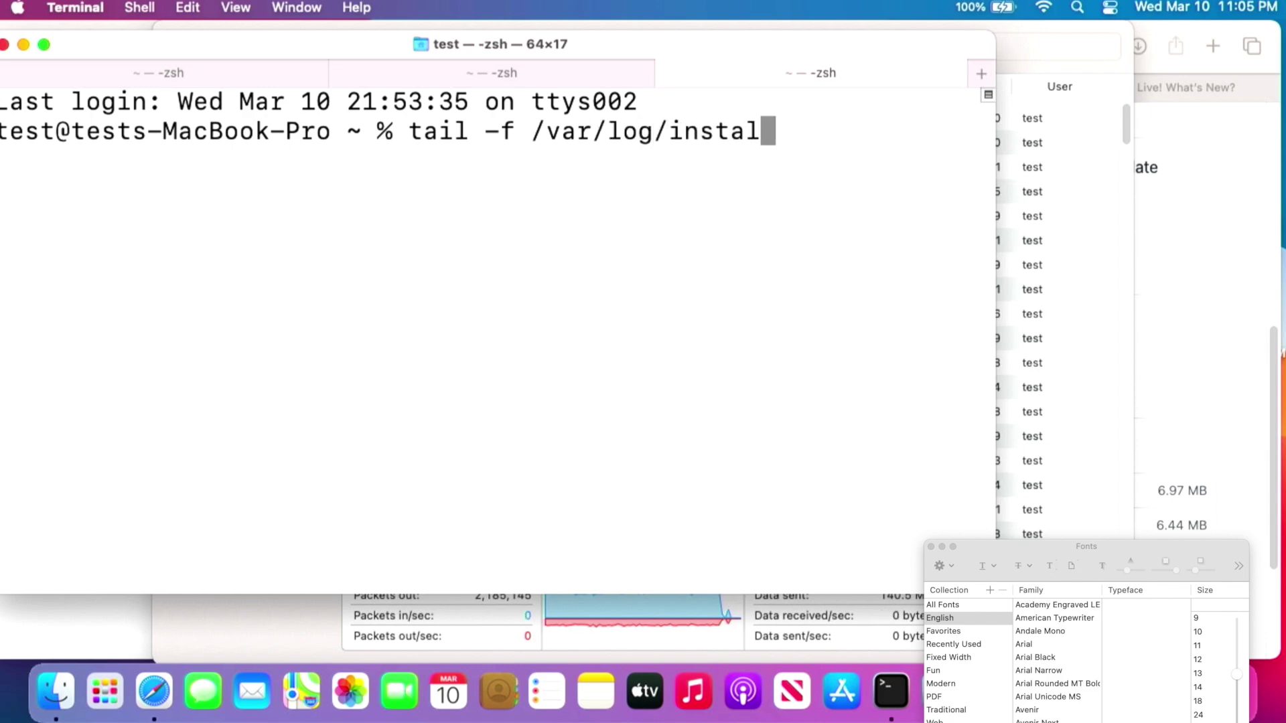
type("l.log")
key("Return")
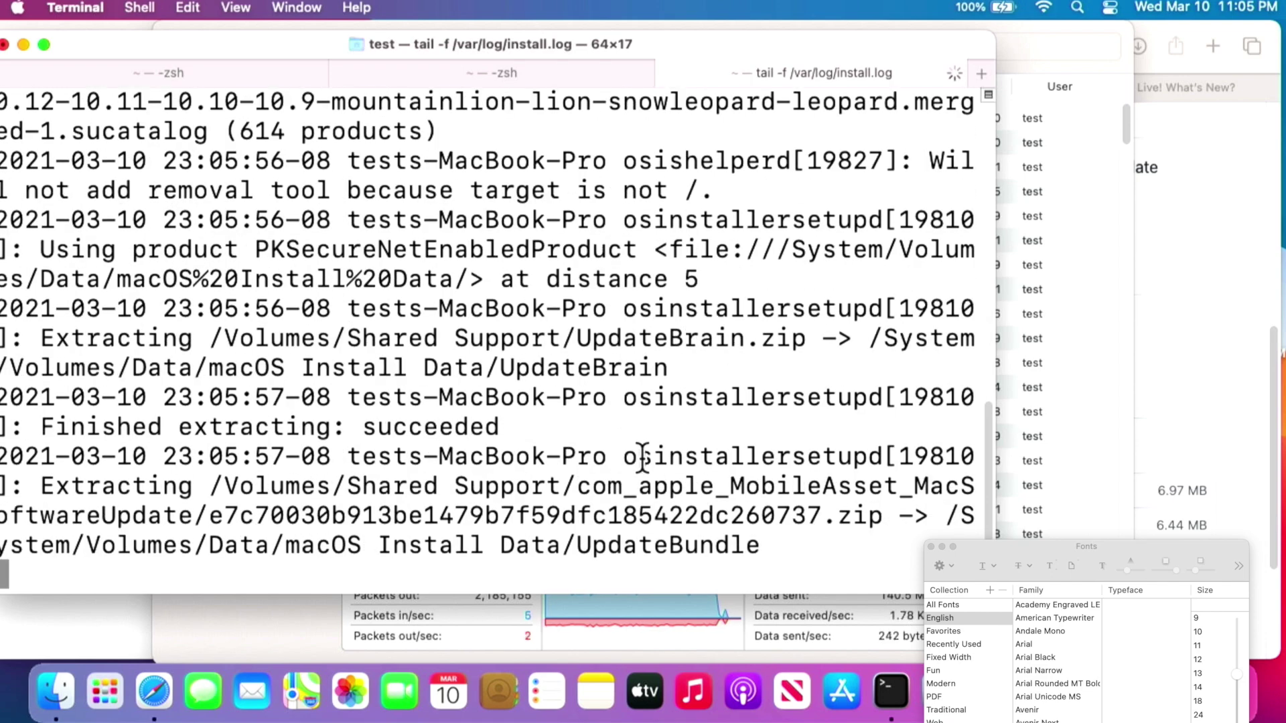
key("super+0")
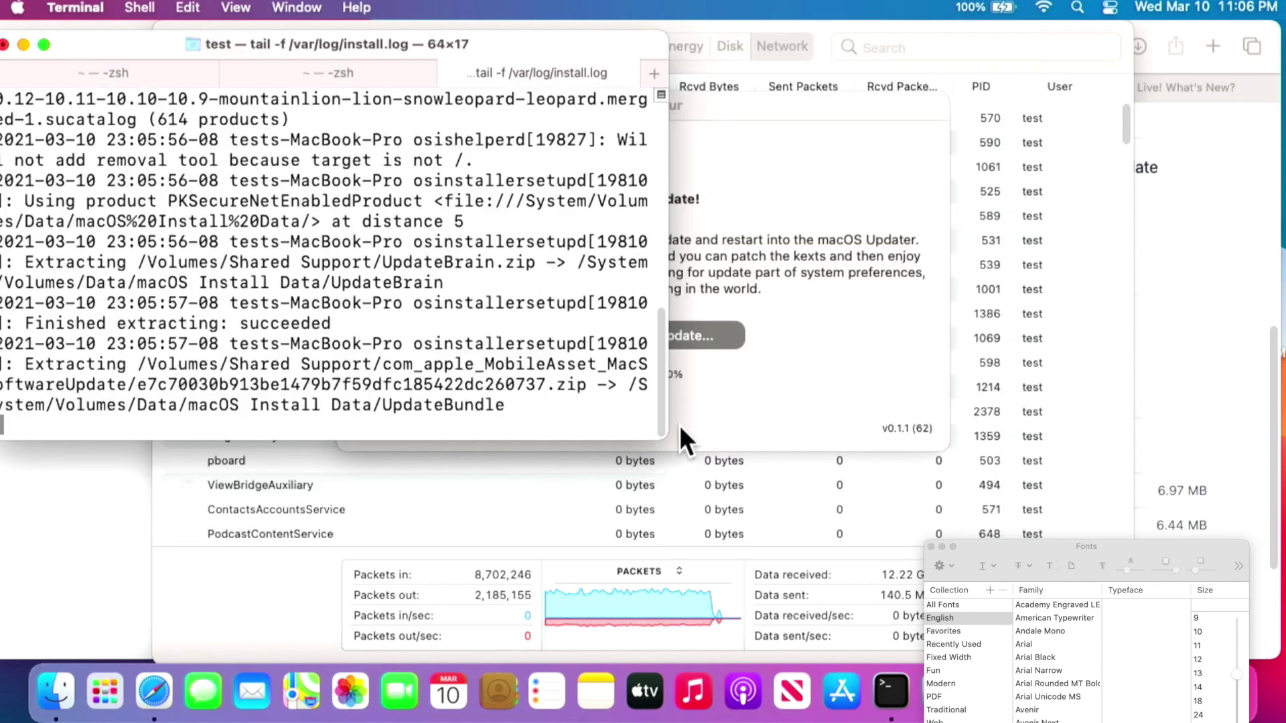
Shrink the Terminal window, then terminate the running tail and close it so the Mac restarts.
left_click_drag(663, 437, 791, 296)
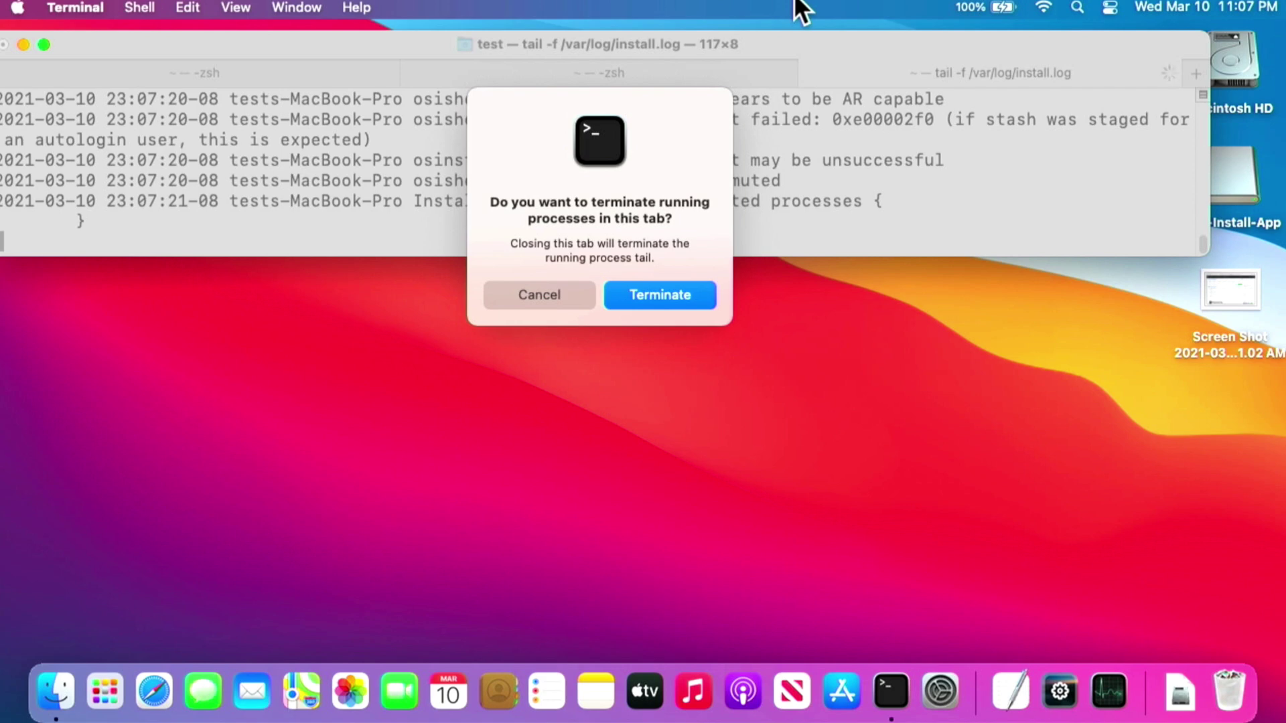
left_click(657, 301)
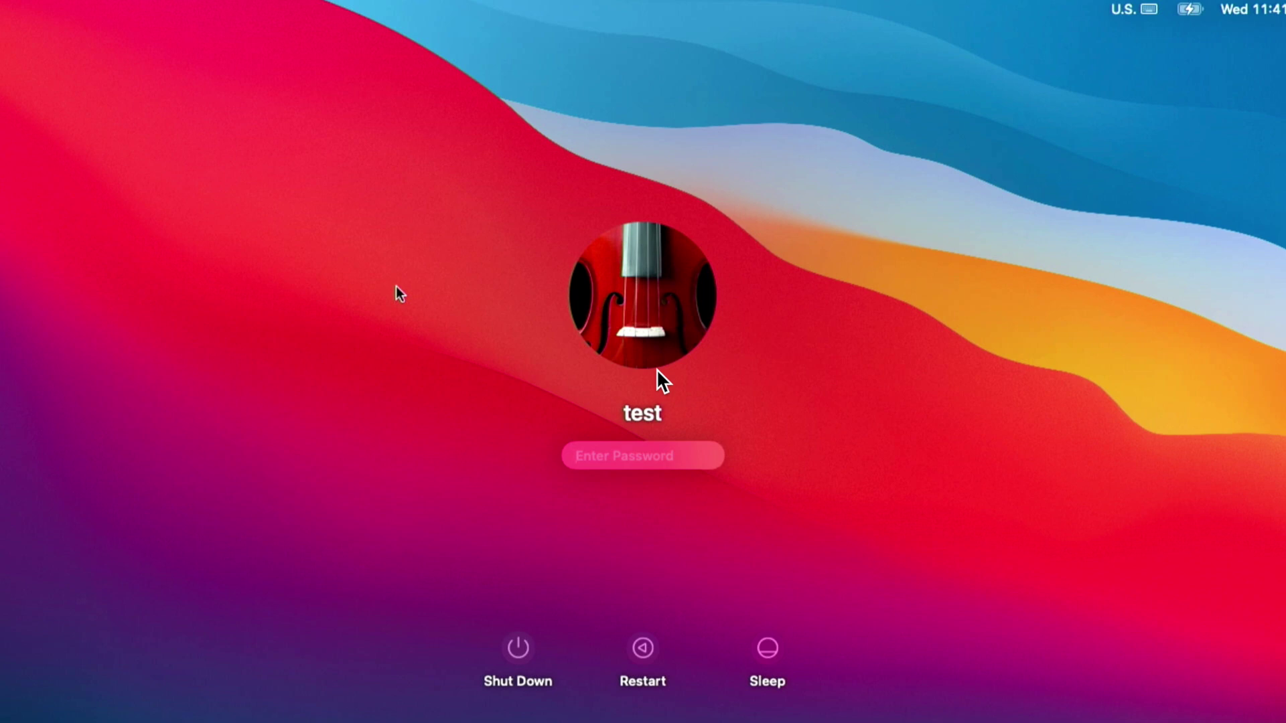
Log in with the account password, skip Accessibility setup, and disable Ask Siri before continuing.
type("test")
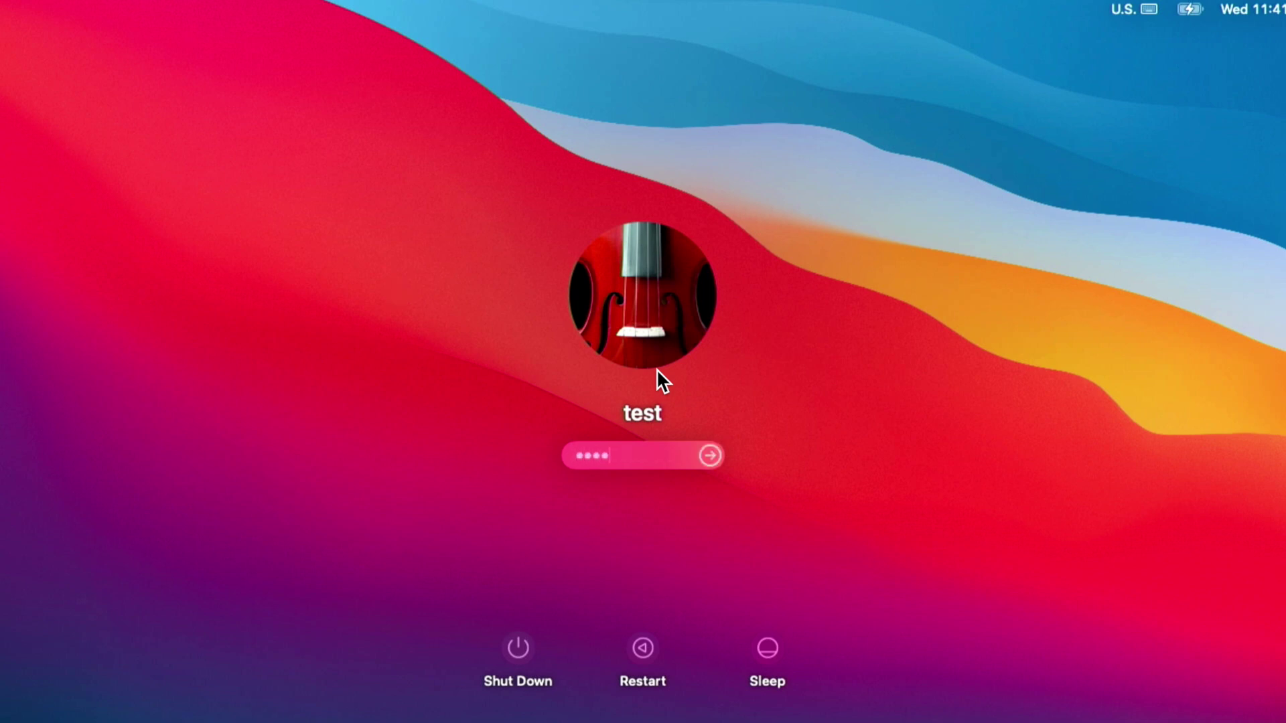
key("Return")
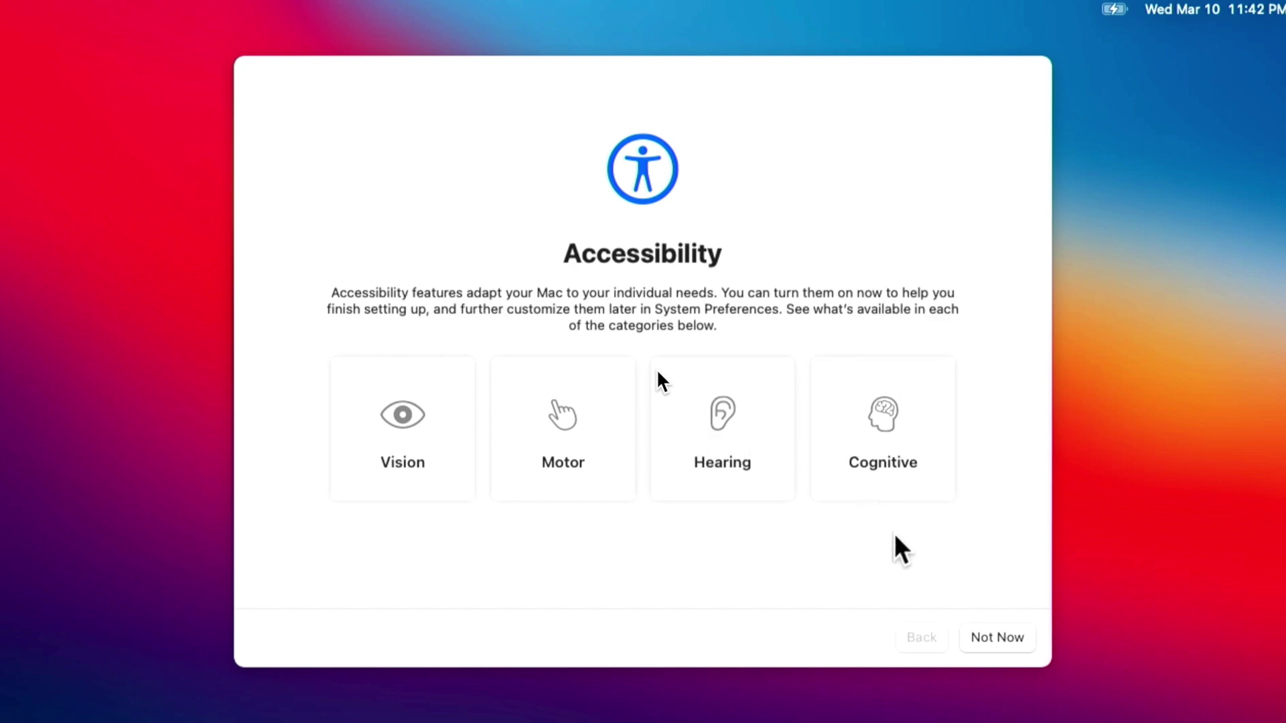
left_click(971, 626)
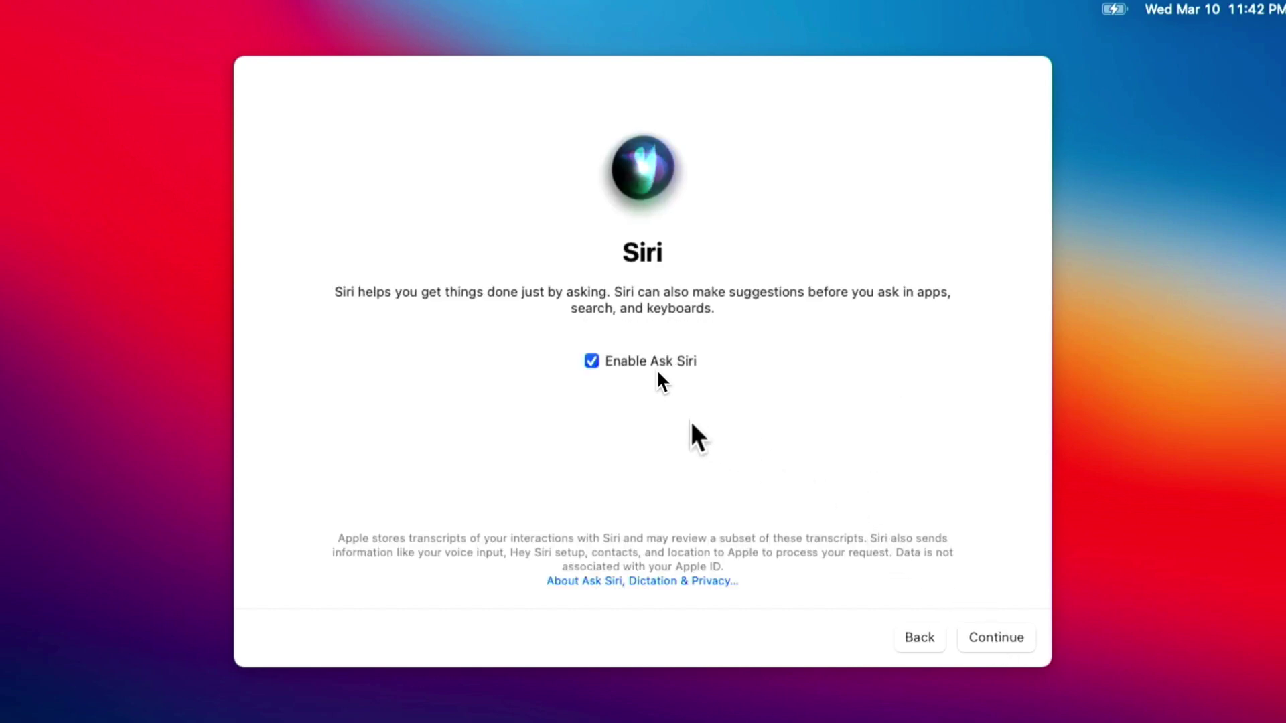
left_click(600, 360)
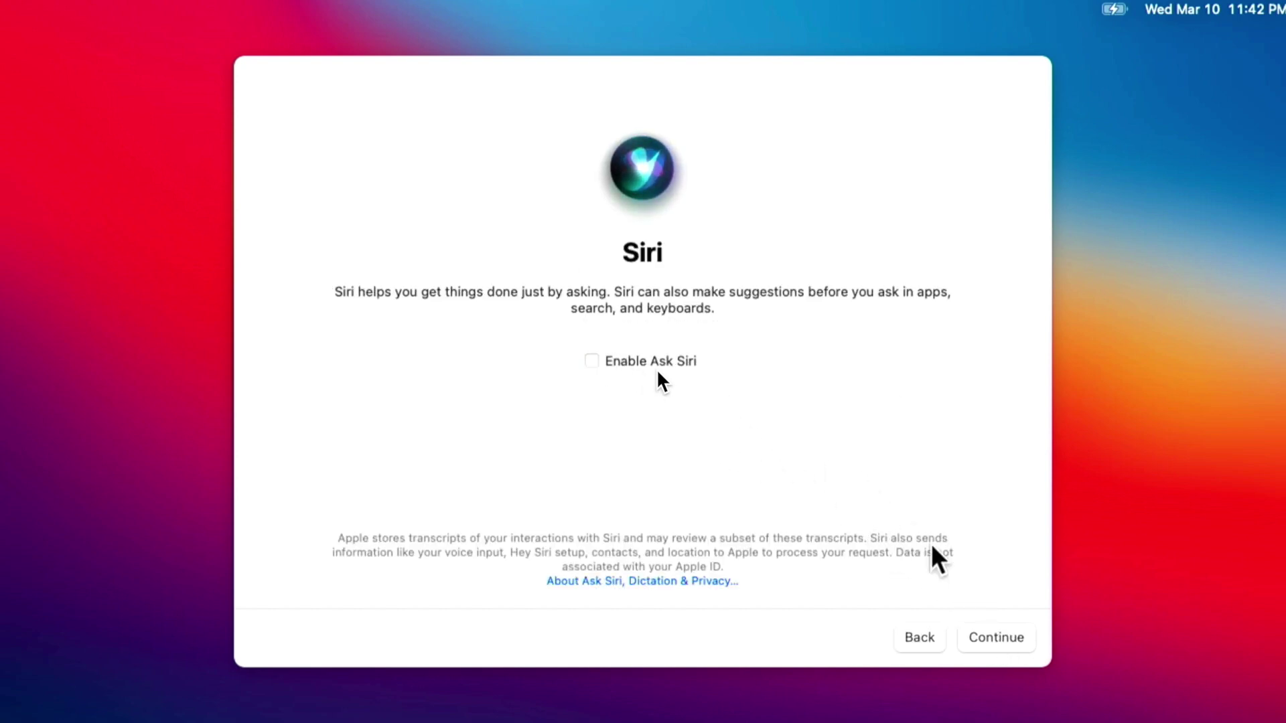
left_click(990, 642)
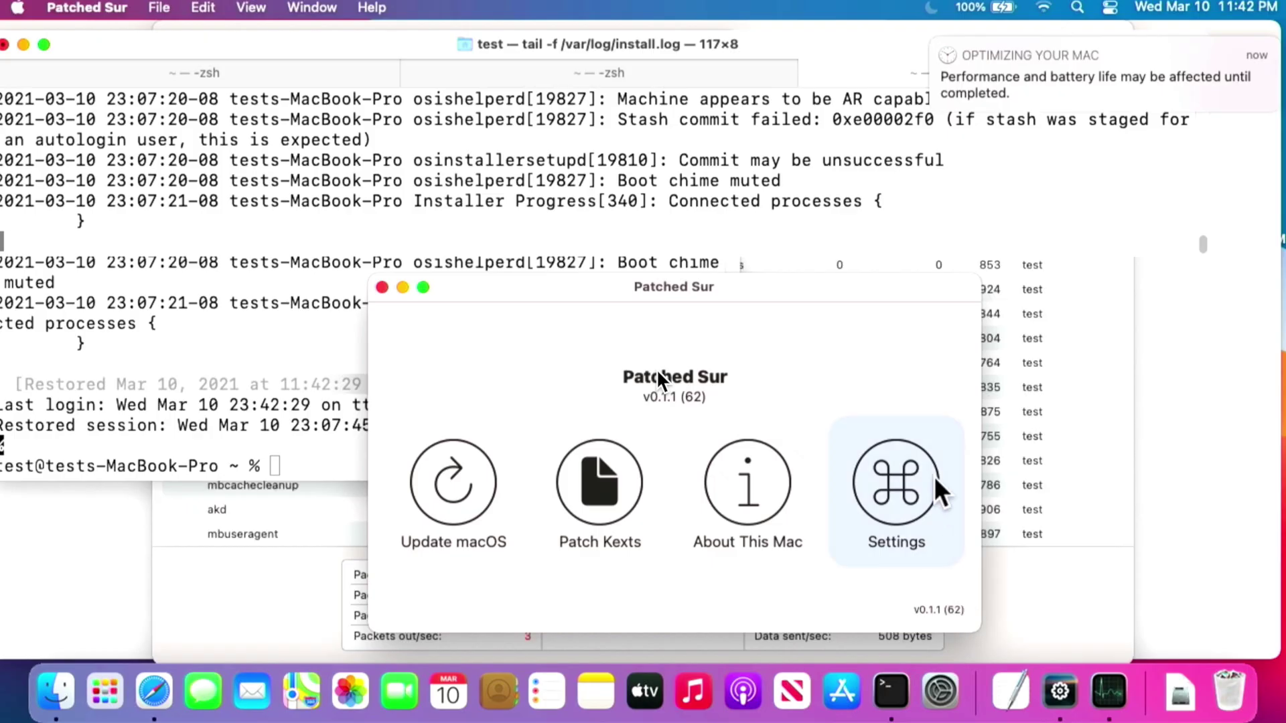
Move the Patched Sur window up-left and open its Patch Kexts page.
left_click_drag(736, 289, 687, 154)
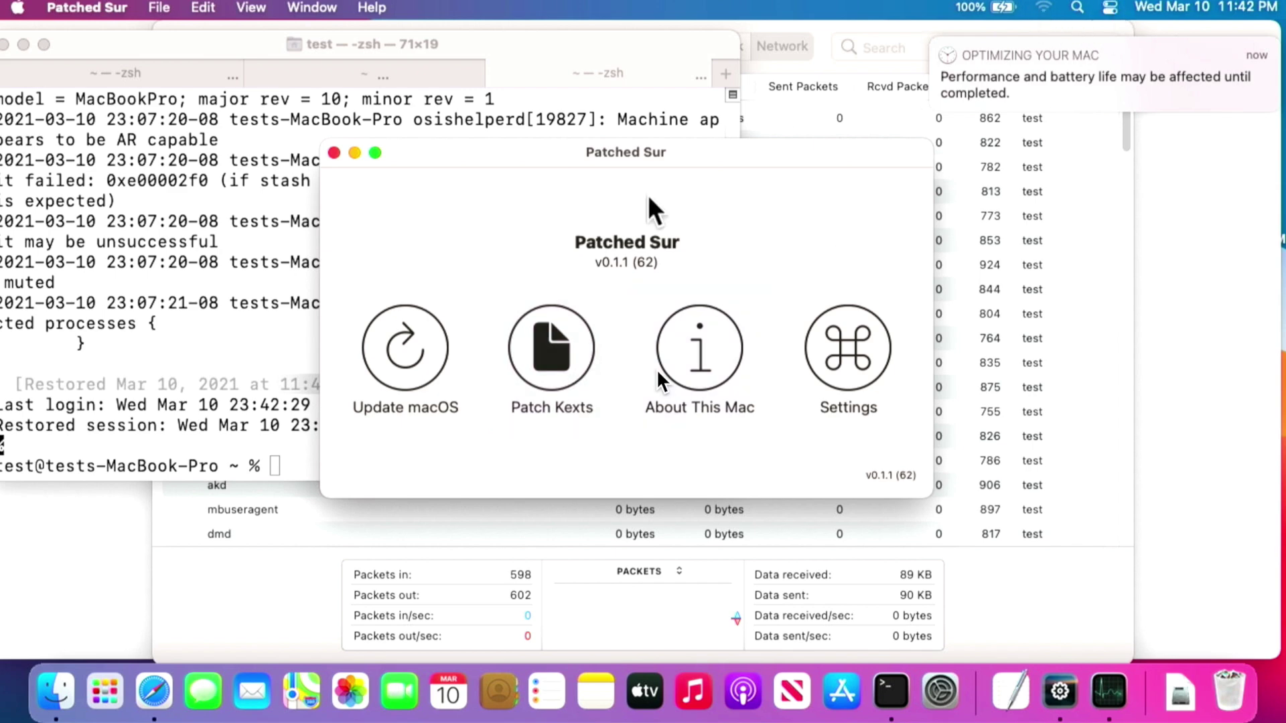
left_click(558, 365)
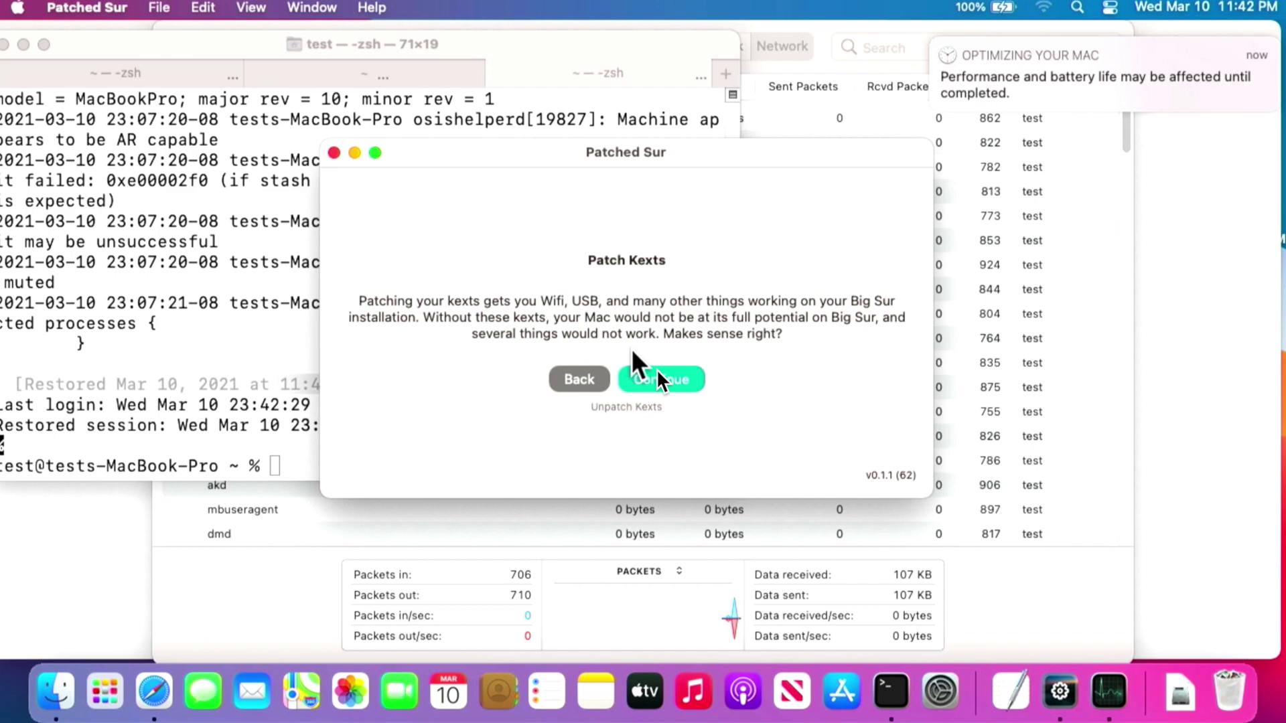
Patch the kexts, authorising with the admin password, then choose Restart to Finish.
left_click(658, 376)
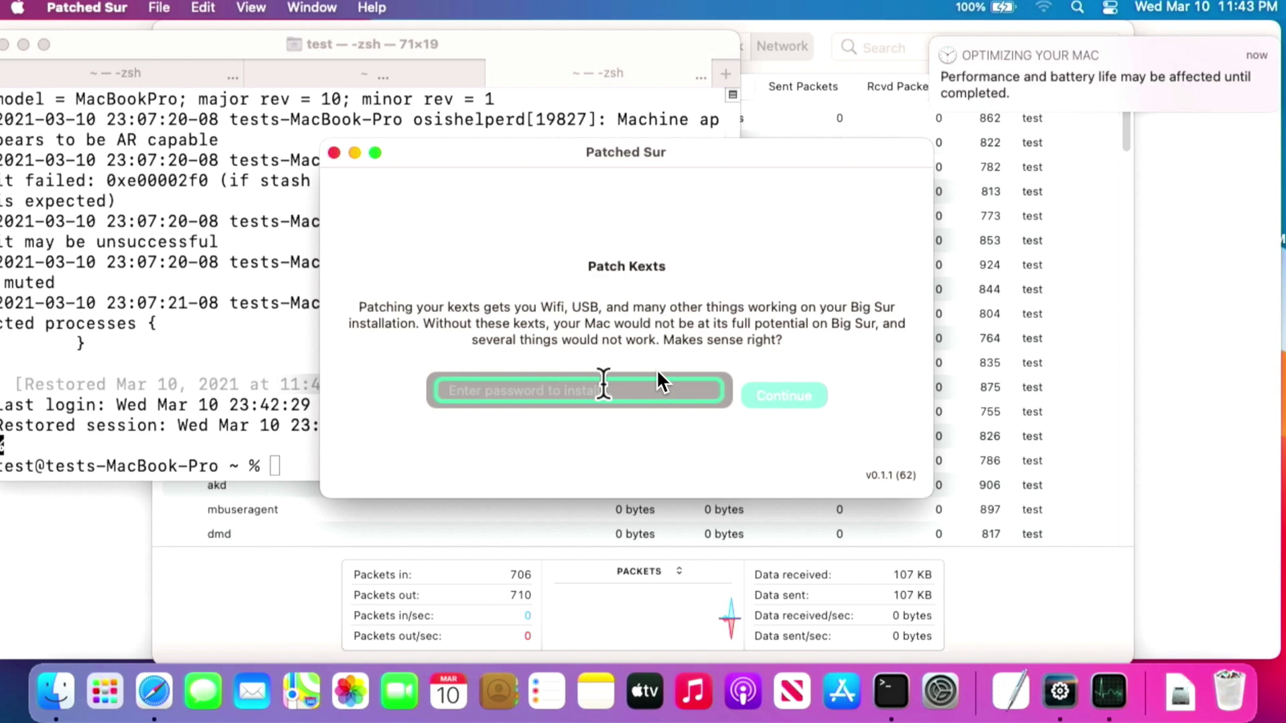
type("test")
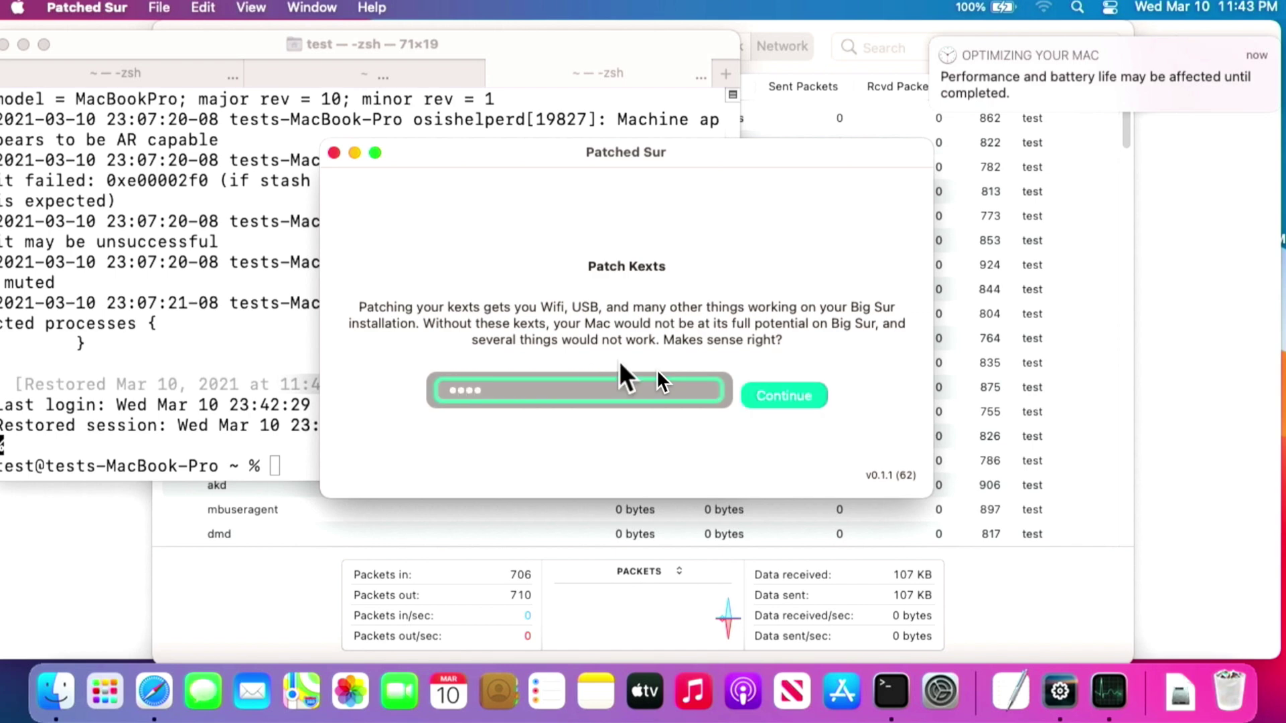
left_click(800, 395)
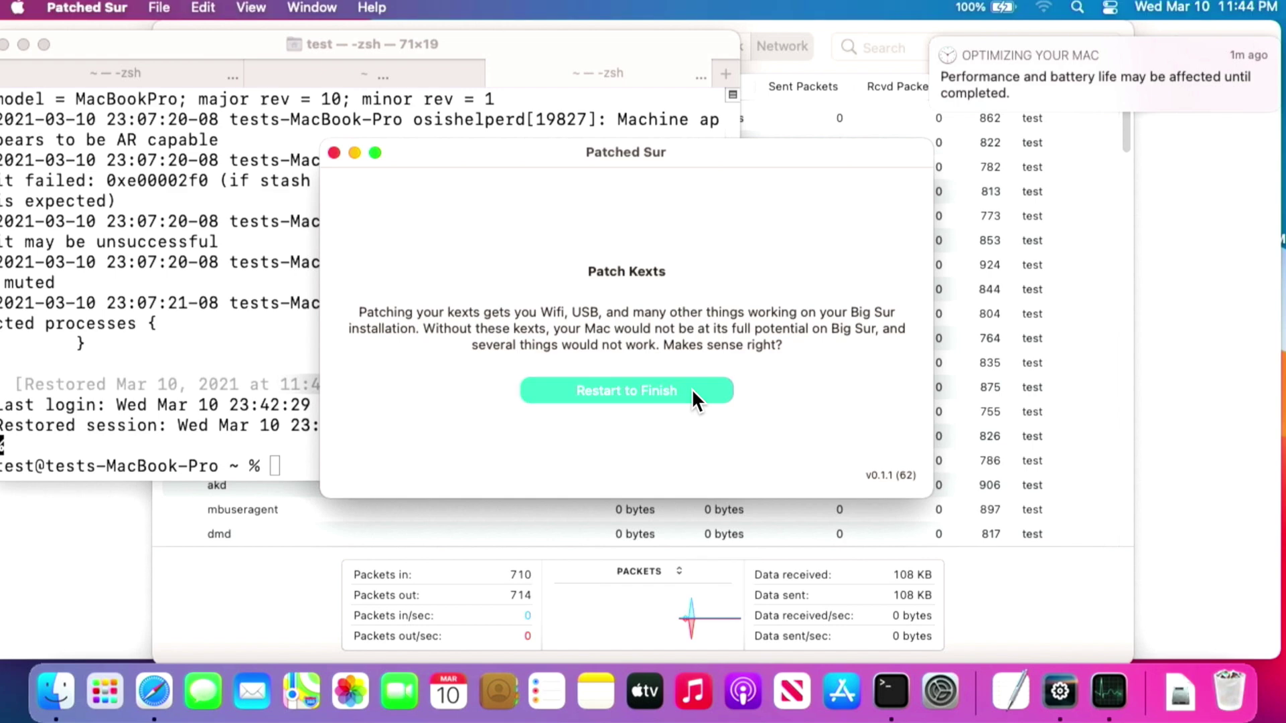
left_click(692, 391)
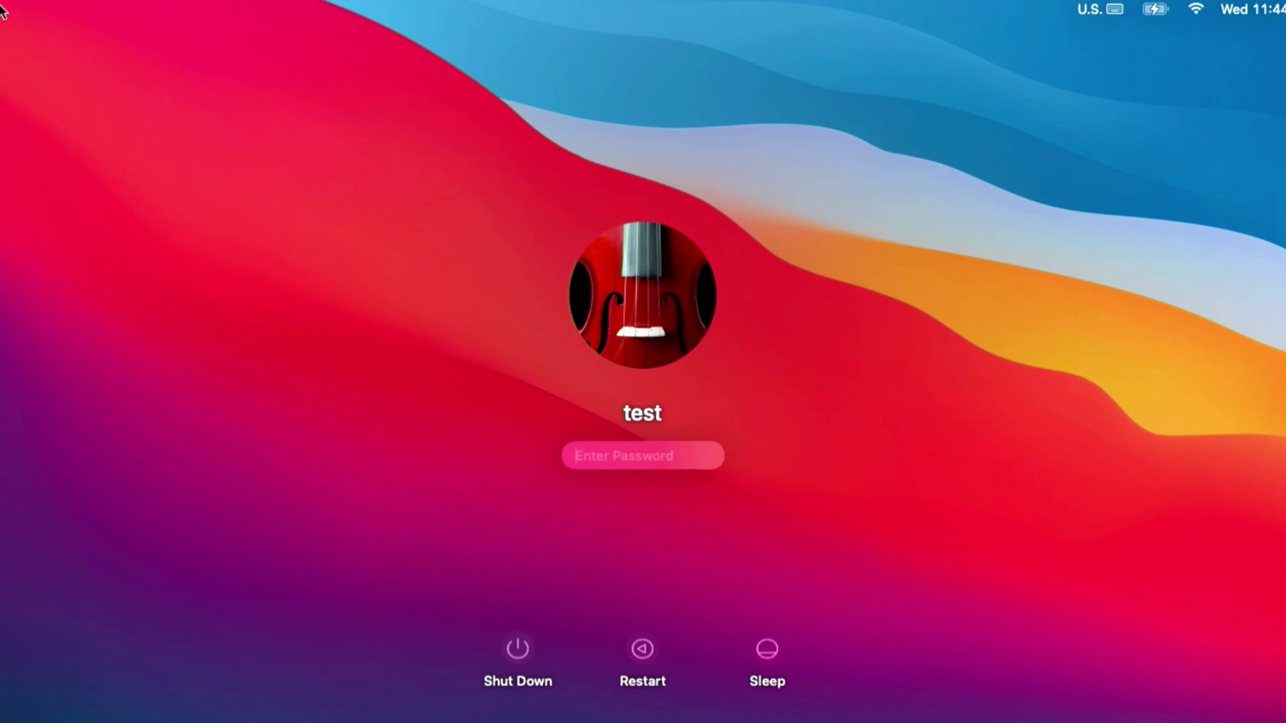
Enter the account password at the login screen to get back to the desktop.
type("test")
key("Return")
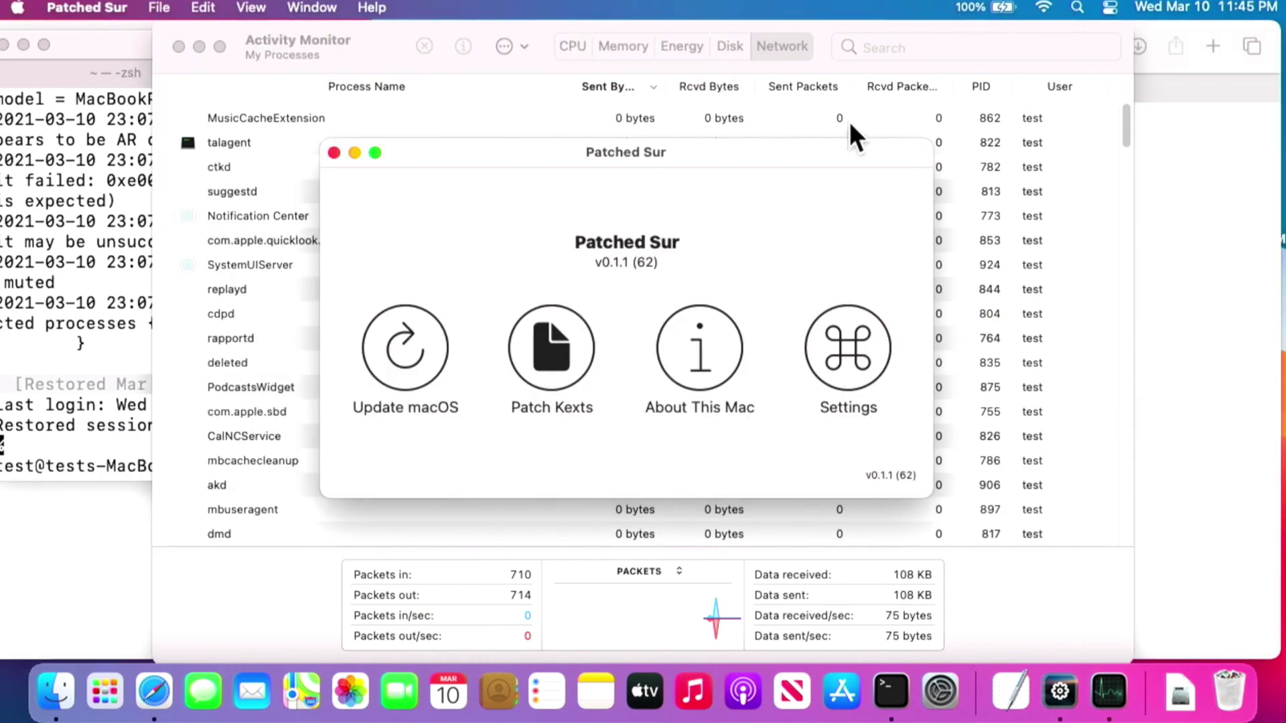
Run sw_vers in Terminal to verify macOS 11.2.3 build 20D91, then switch back to Patched Sur.
left_click(45, 291)
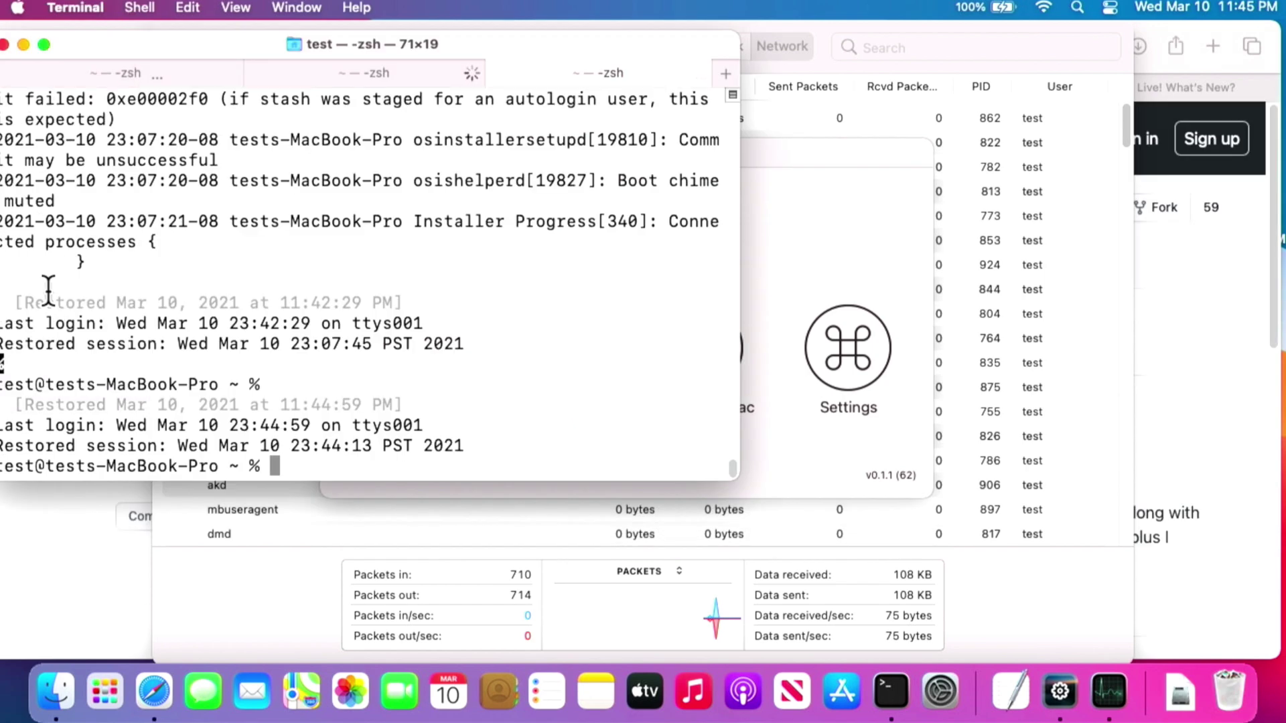
type("sw_vers")
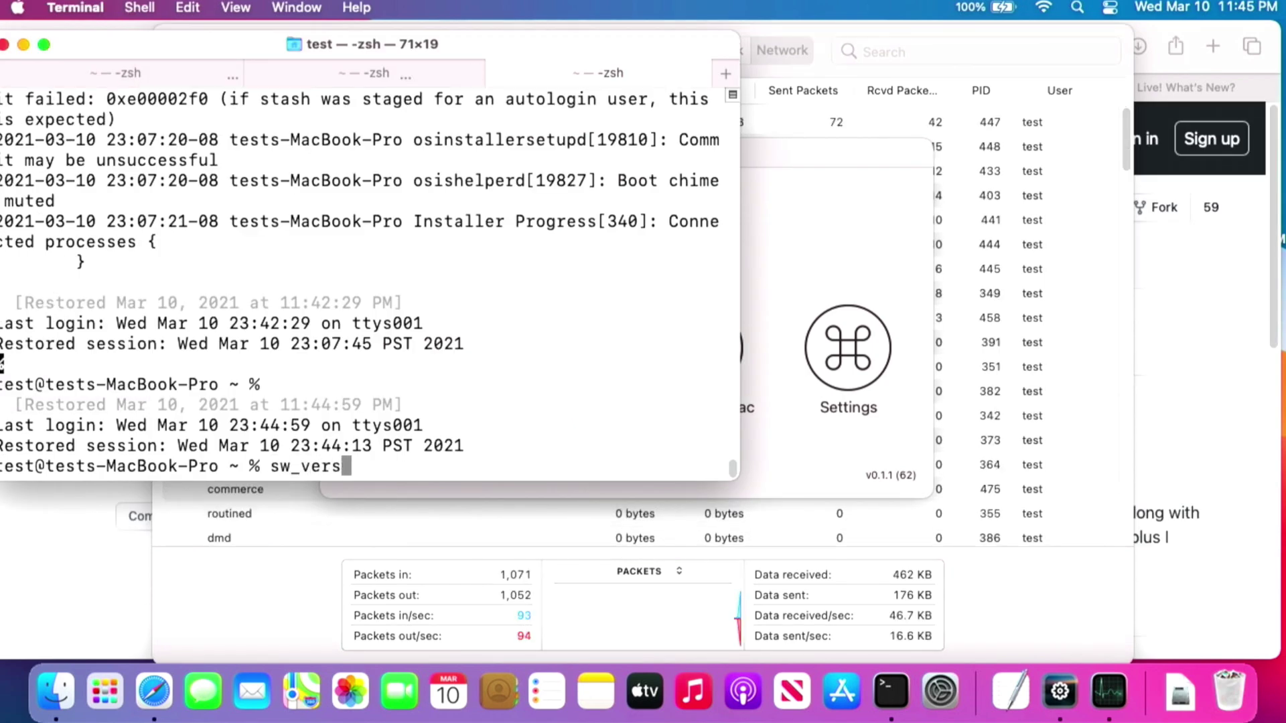
key("Return")
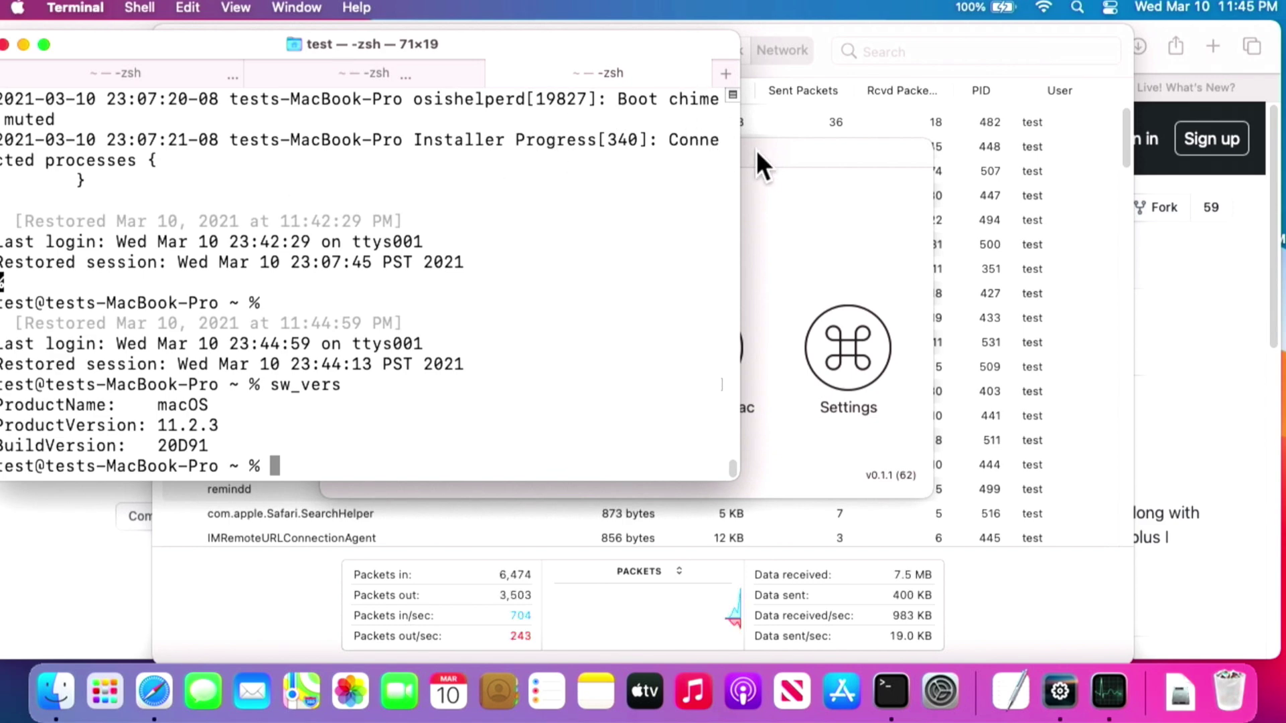
left_click(778, 153)
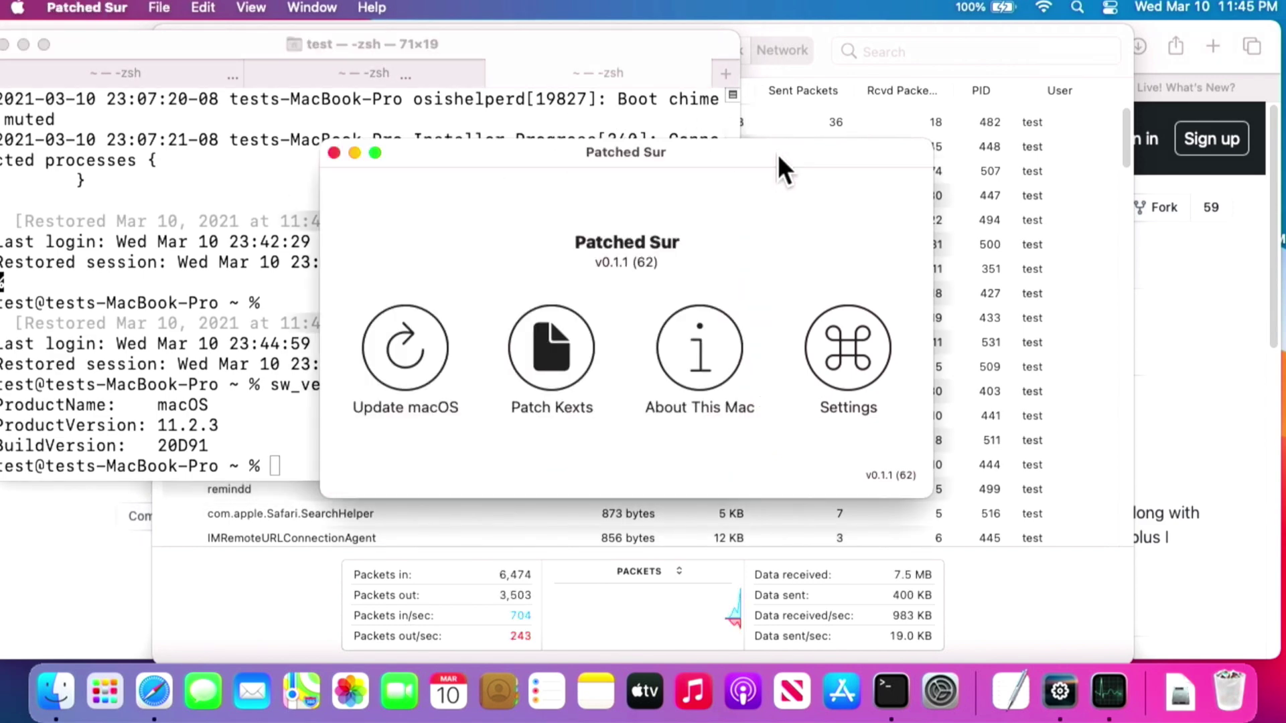